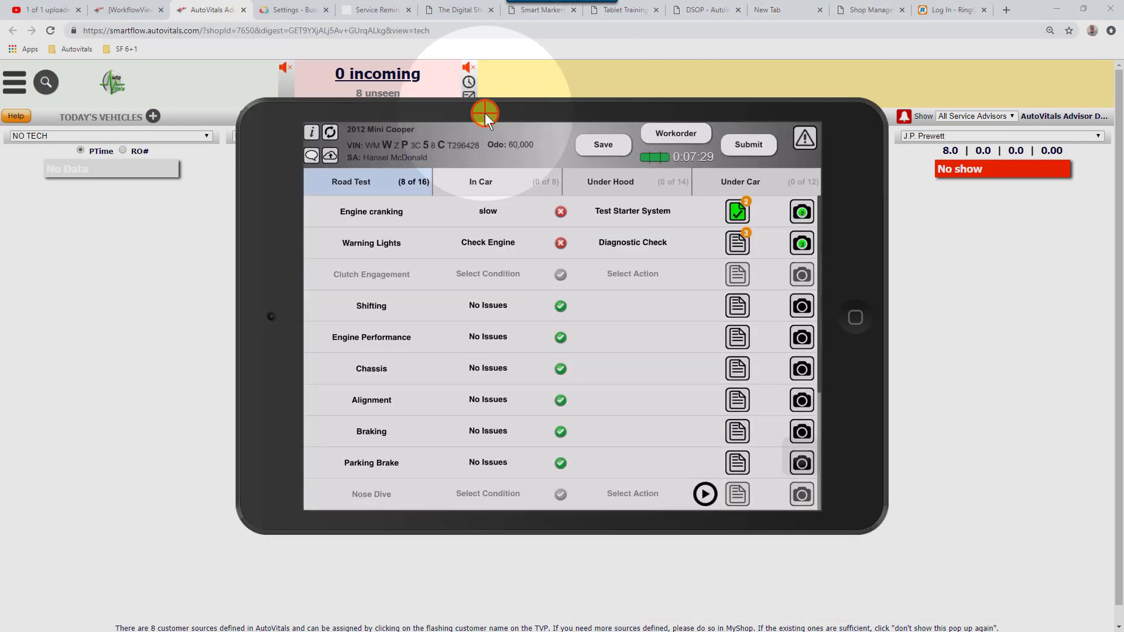
Step: Show the 2012 Mini Cooper's work order on the tablet, and move and shrink the tablet window clear of the vehicle board
drag(485, 113, 695, 198)
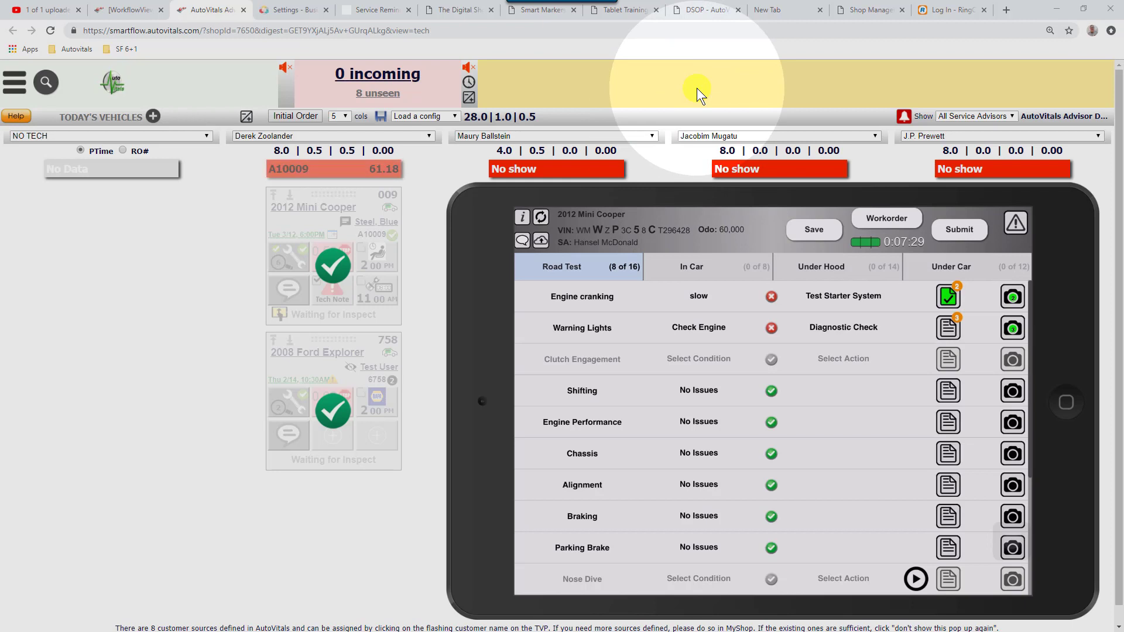
click(890, 223)
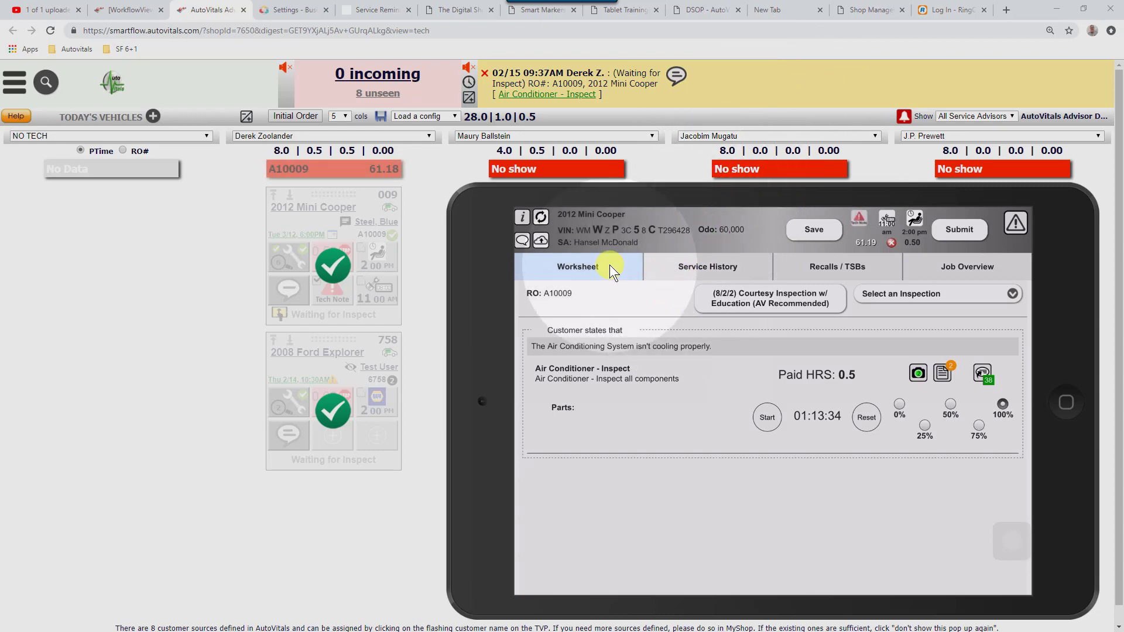
drag(459, 193, 694, 352)
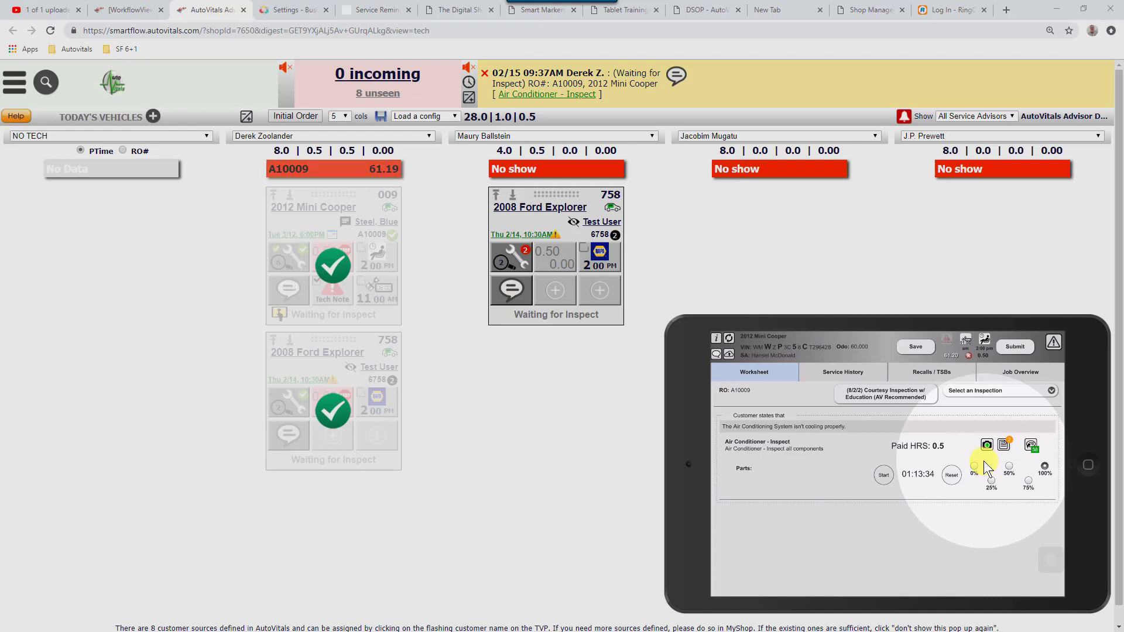
Step: Open the Mini Cooper's work order from the Air Conditioner - Inspect notification and display its inspection reports
click(546, 99)
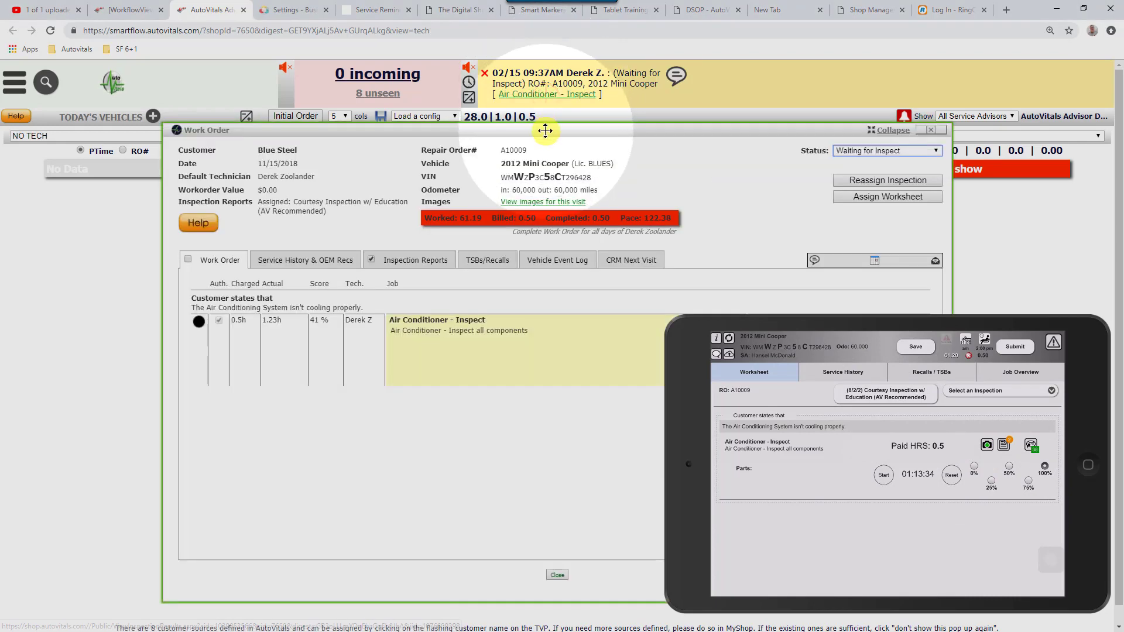
drag(530, 129, 414, 82)
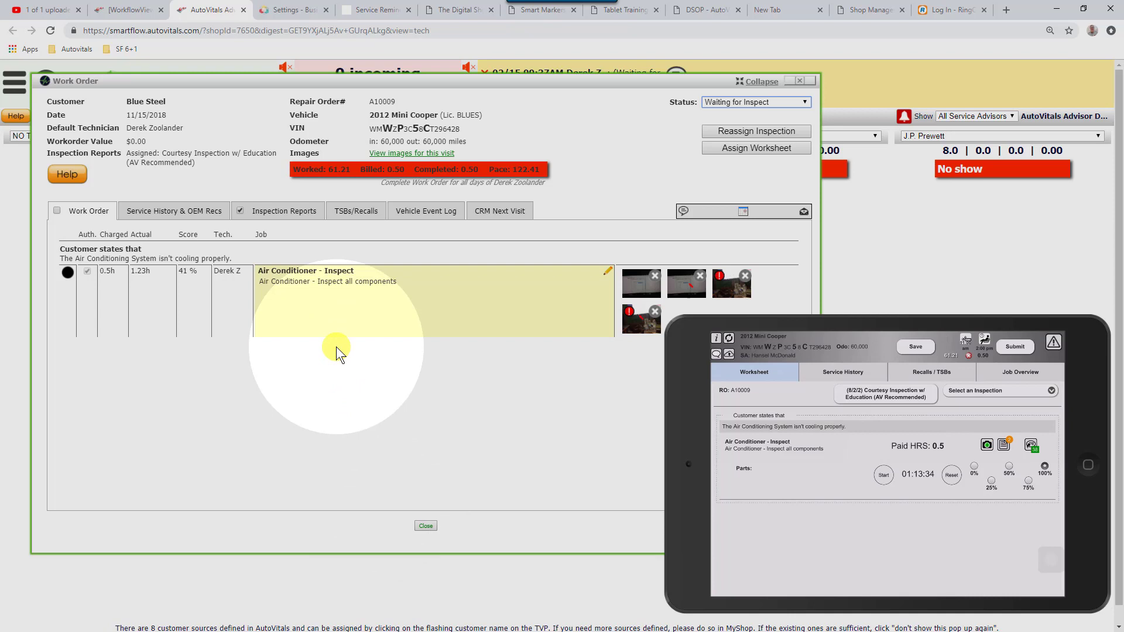
click(280, 210)
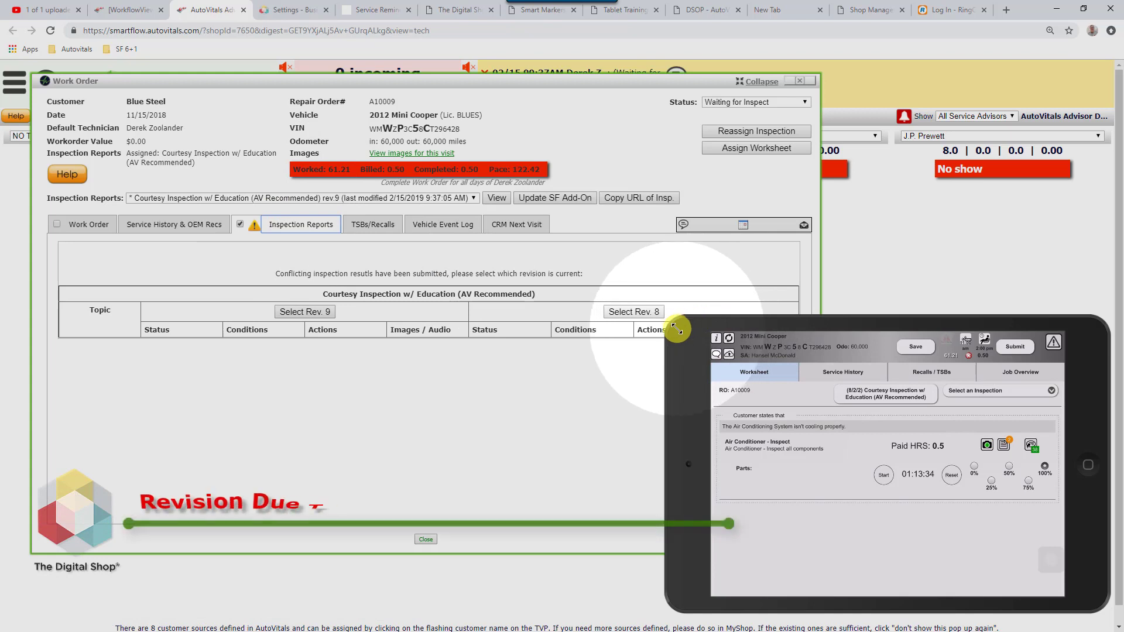
Step: Choose revision 9 as the current Courtesy Inspection w/ Education and review its topics, tech notes and images
drag(677, 329, 757, 369)
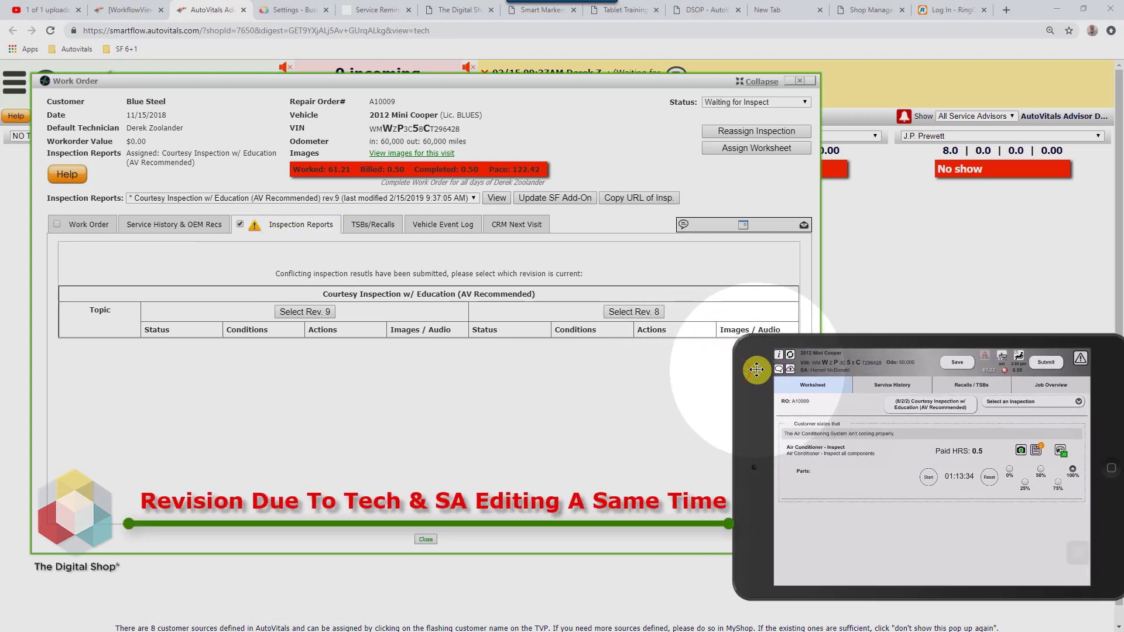
click(301, 311)
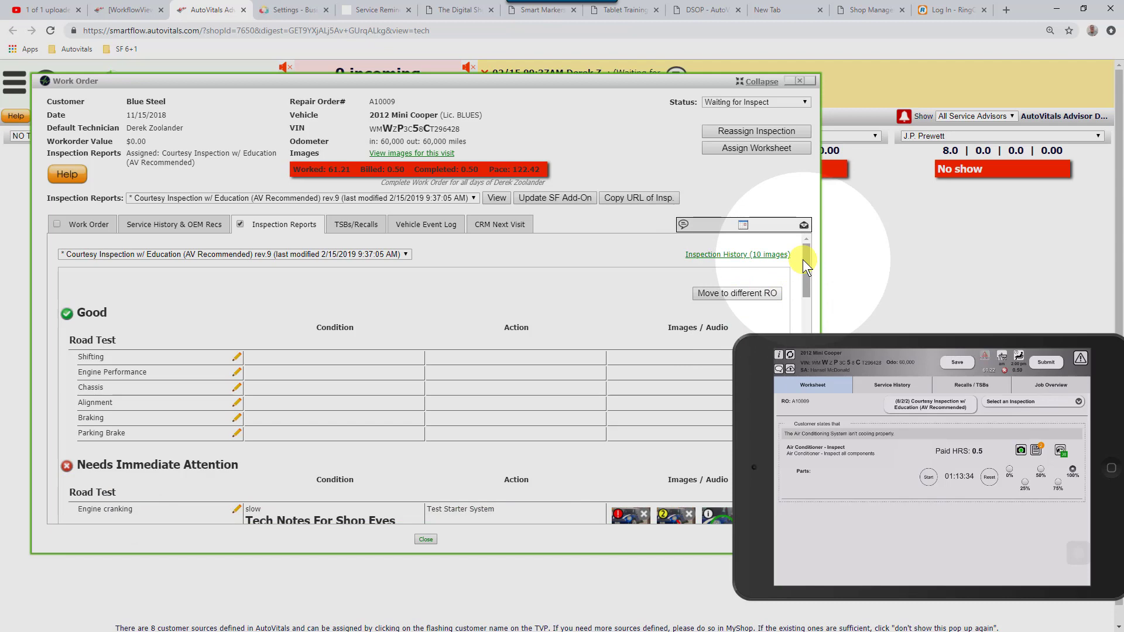
drag(803, 259, 812, 289)
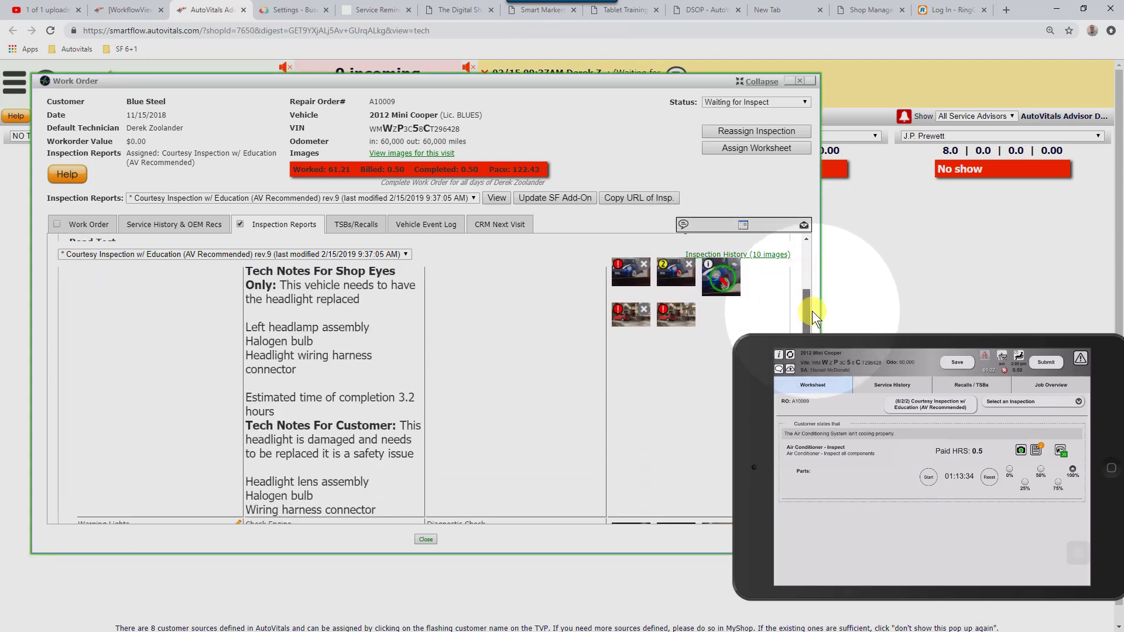
scroll(813, 315, down, 5)
scroll(820, 297, up, 3)
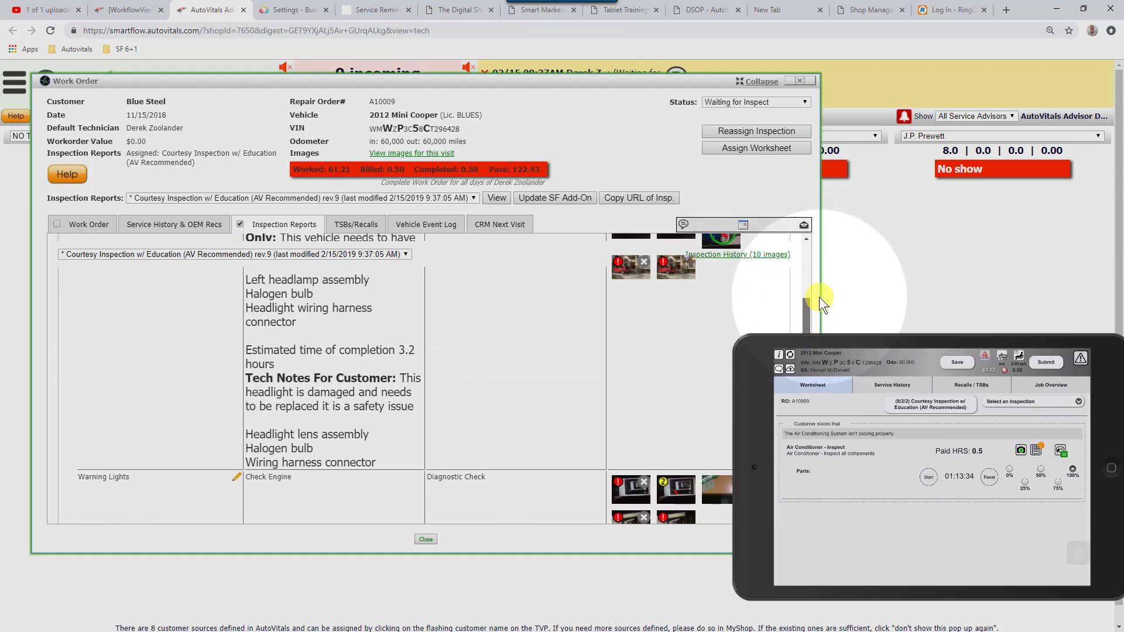
scroll(820, 297, up, 6)
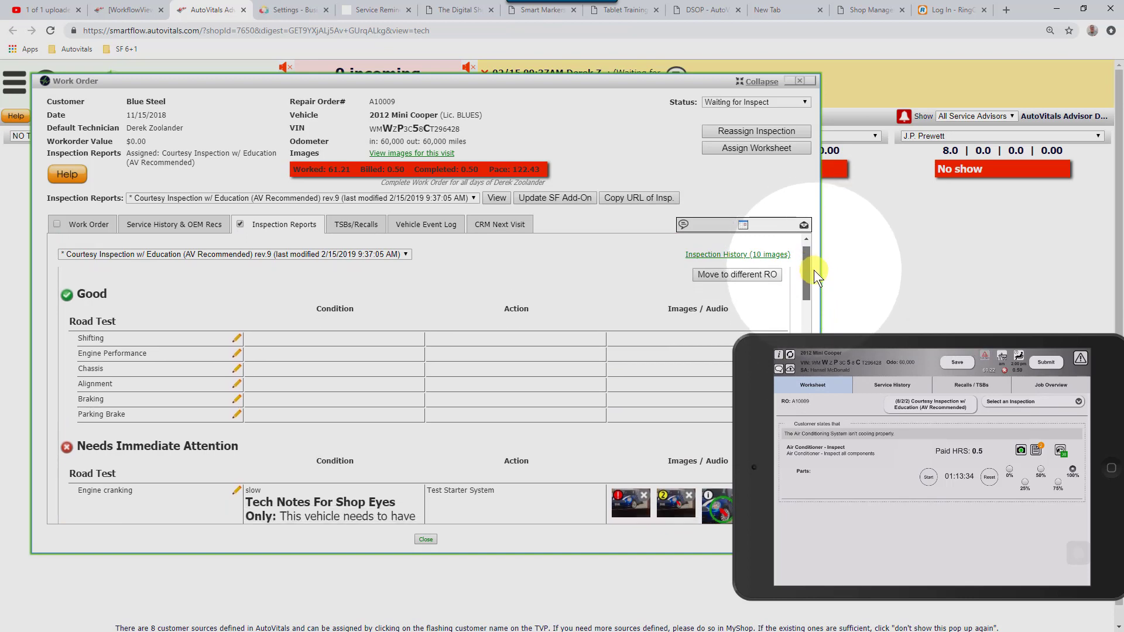
scroll(815, 273, down, 5)
scroll(814, 275, up, 6)
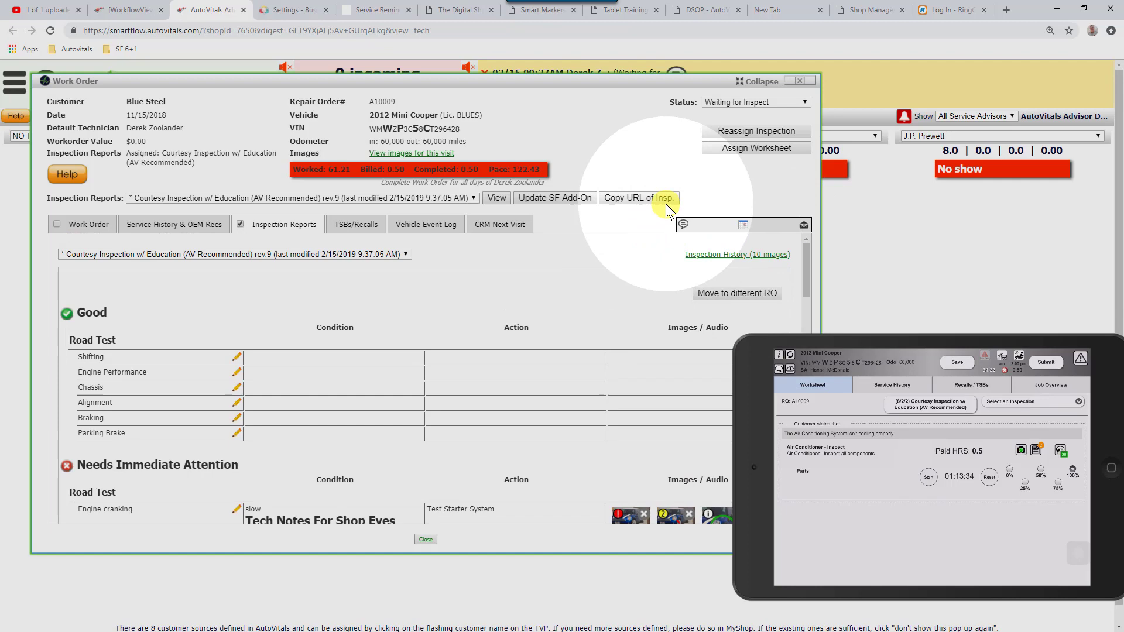
Step: Open the inspection reassignment options for the Mini Cooper and cancel without reassigning
click(736, 134)
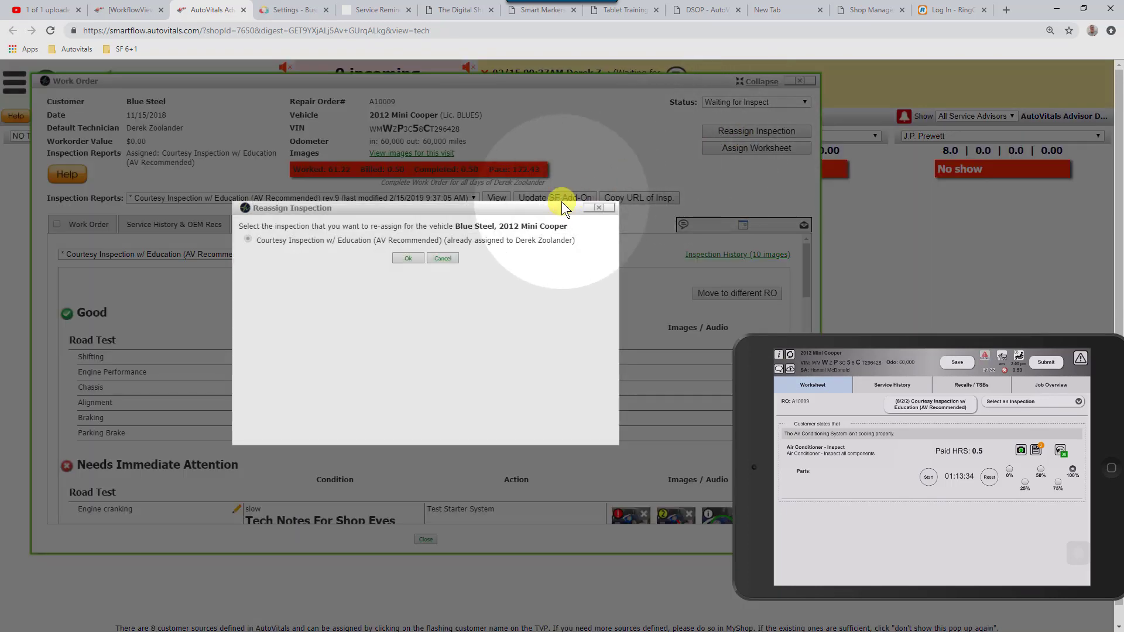
click(445, 258)
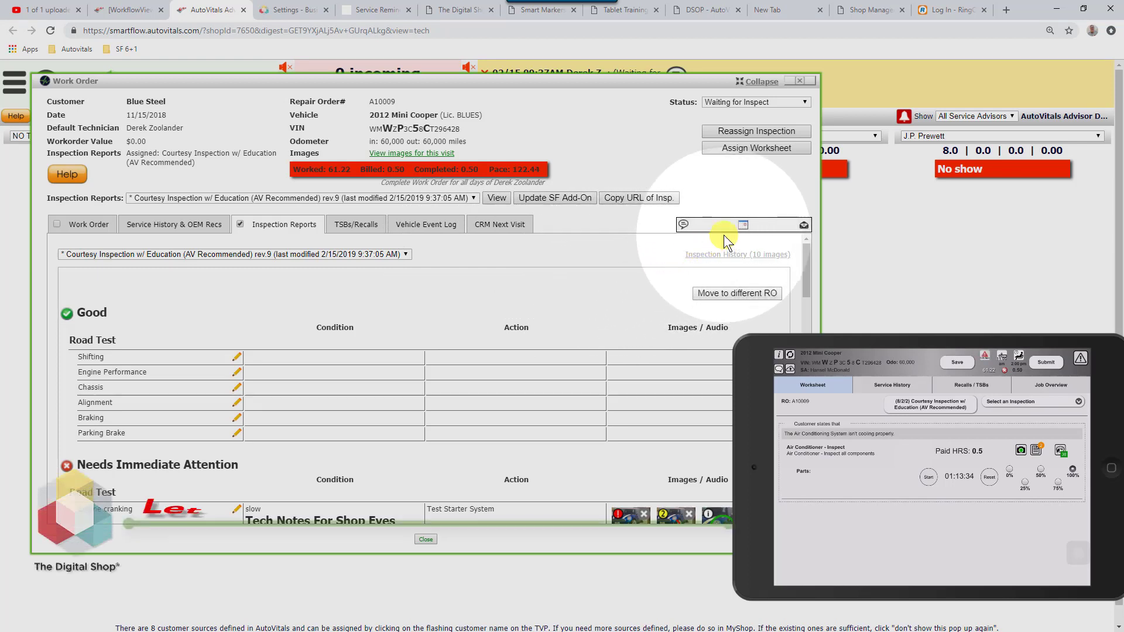
Step: Send the technician the chat message "Tire tread photos" about the 2012 Mini Cooper from its vehicle tile
click(741, 228)
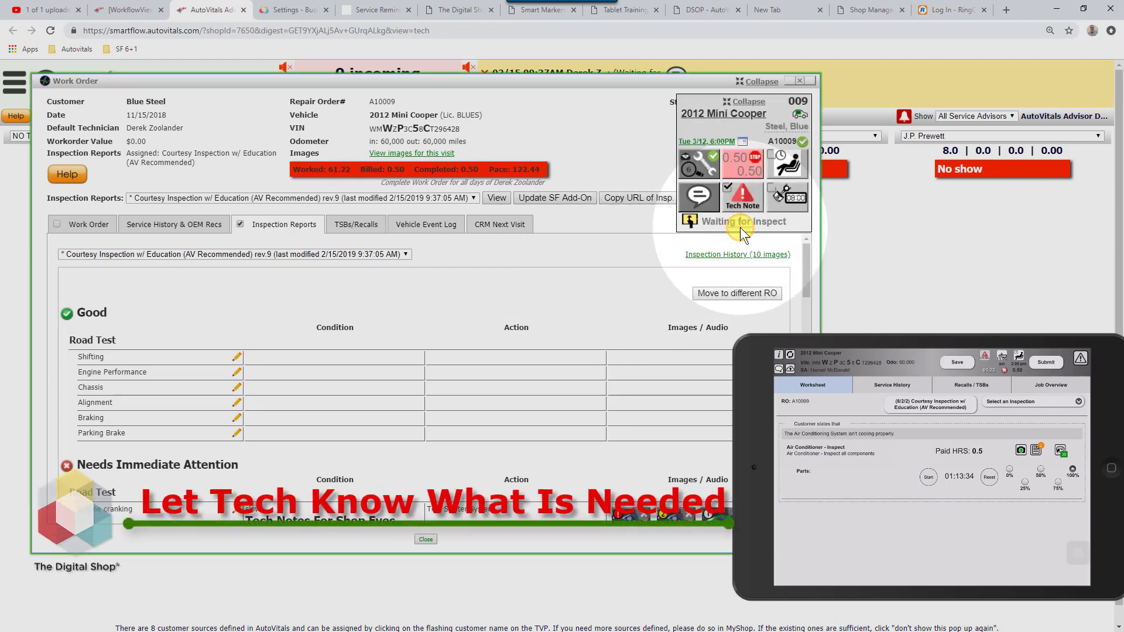
click(700, 196)
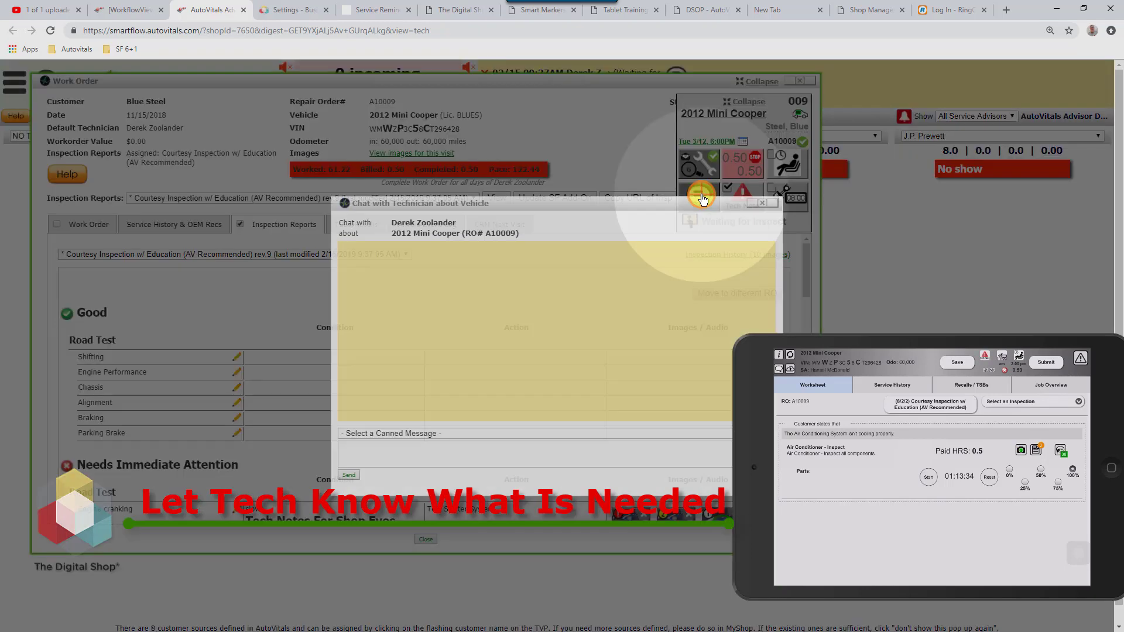
click(405, 450)
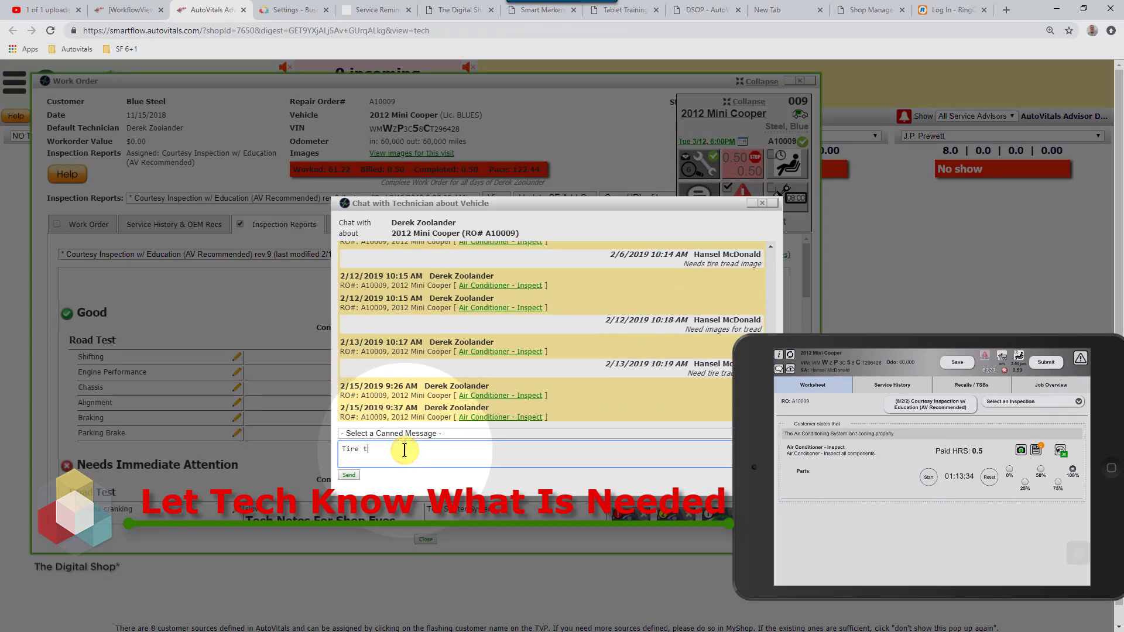
text(Tire tread pho)
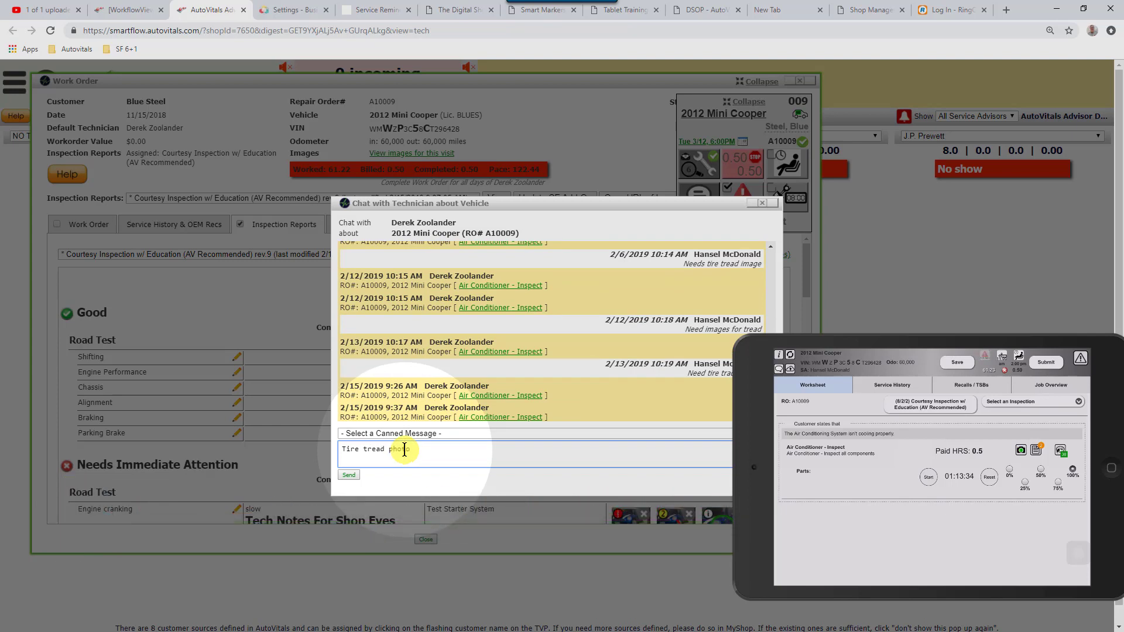
text(tos)
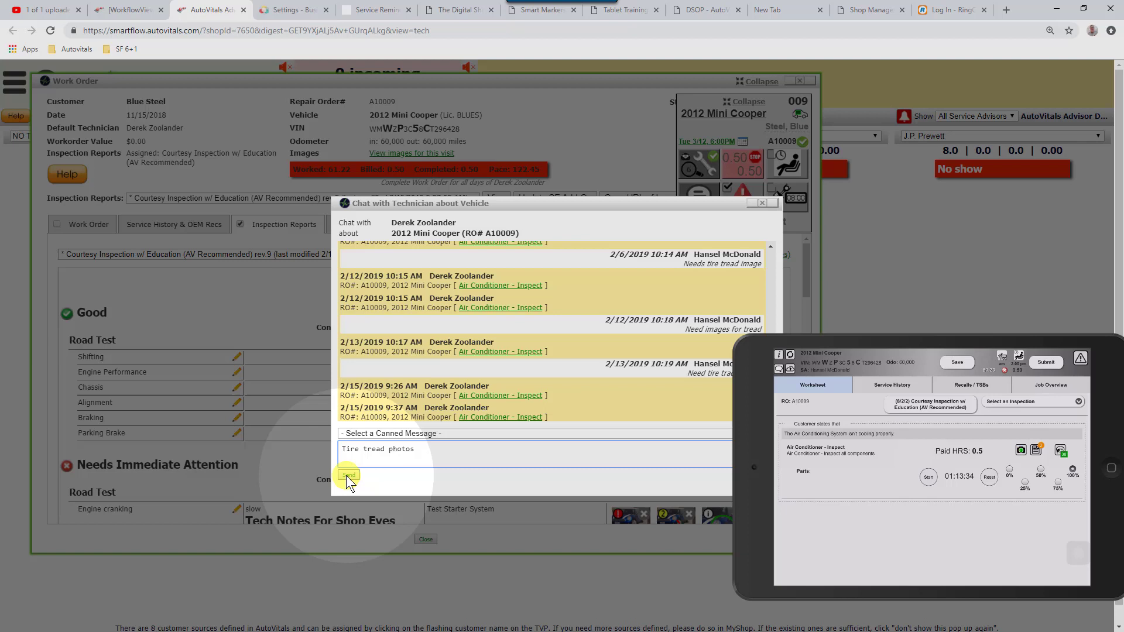
click(347, 475)
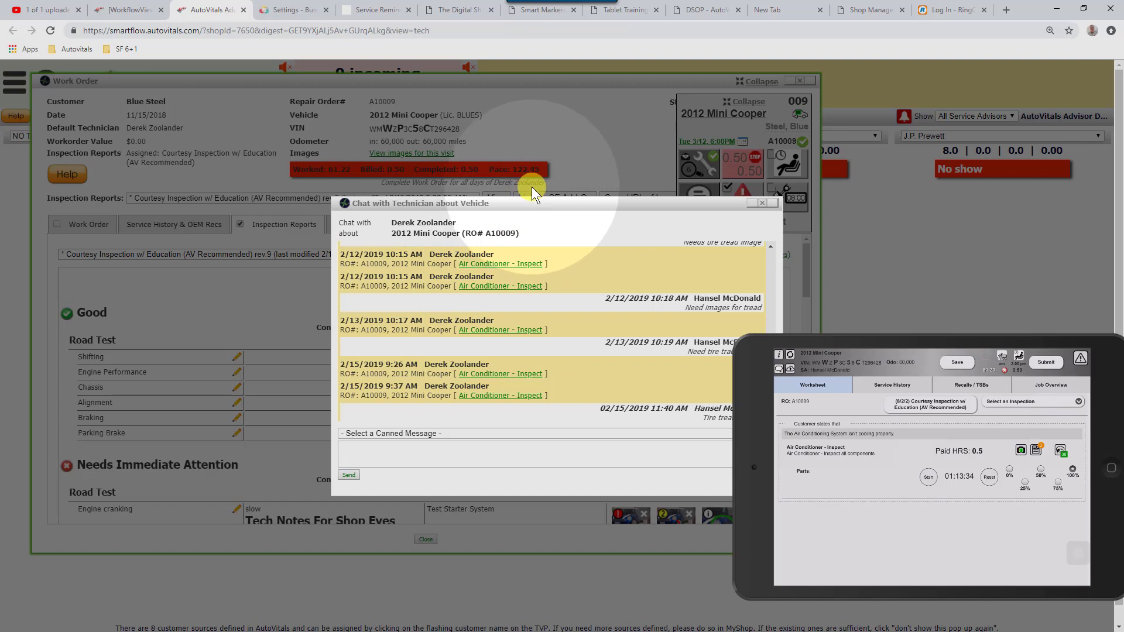
Step: Close the technician chat and collapse the vehicle tile covering the work order
drag(546, 201, 459, 144)
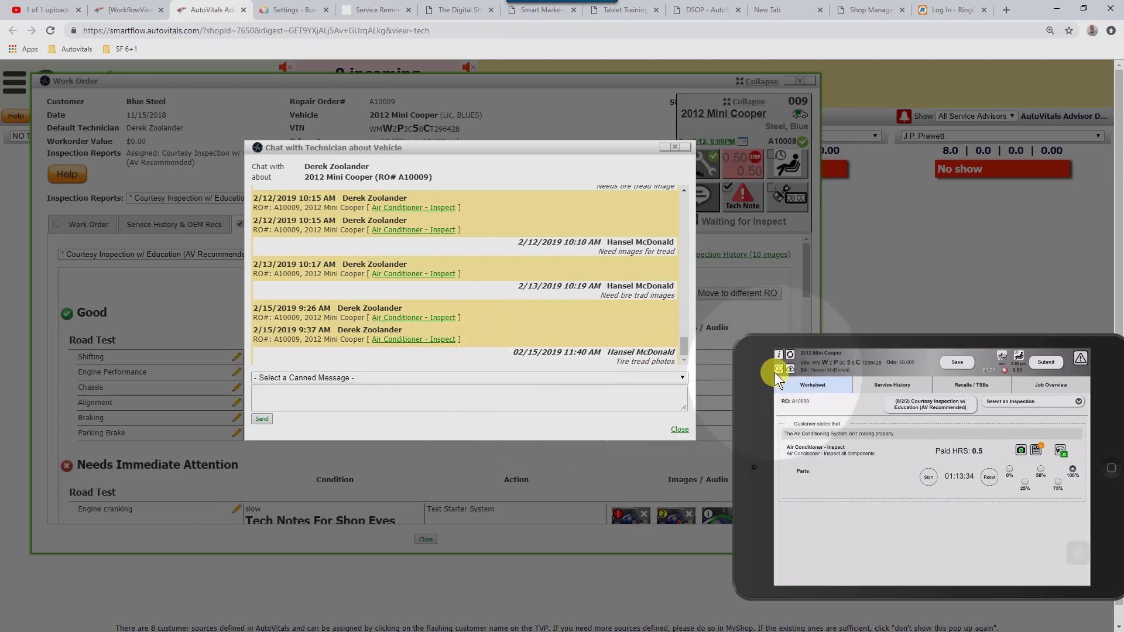
click(677, 432)
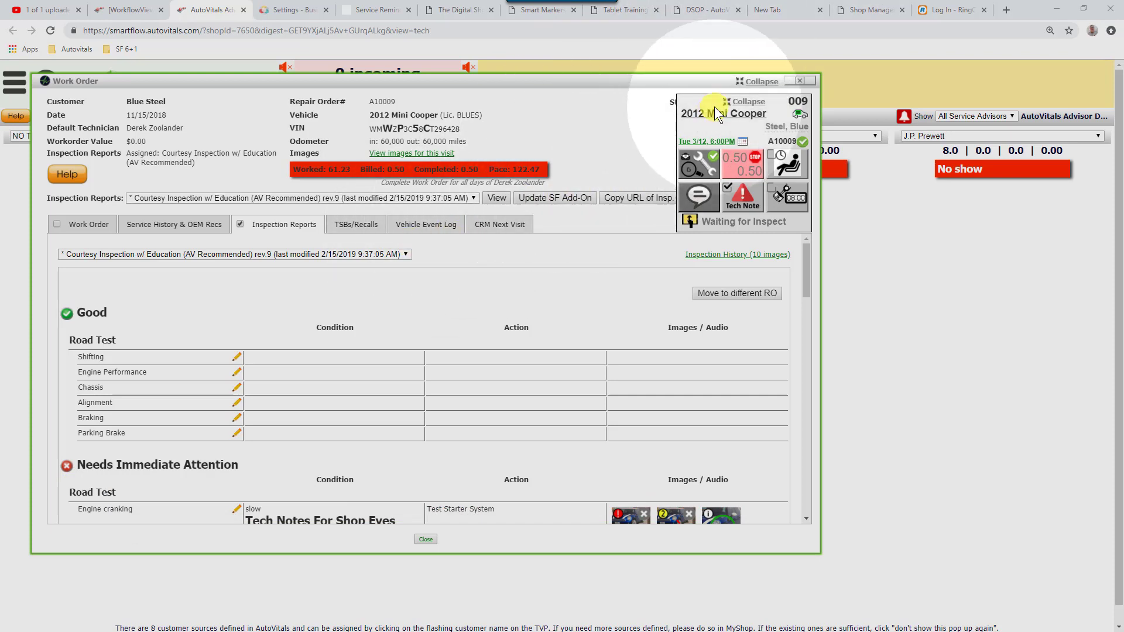
click(750, 102)
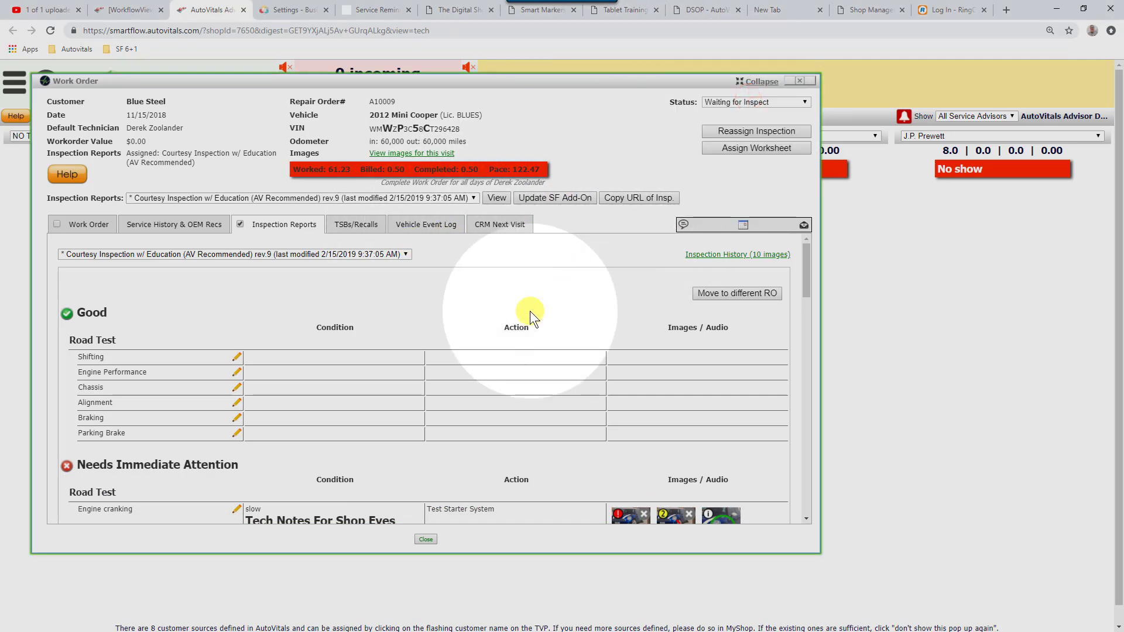
Step: Review the inspection report and change the work order's workflow status to Creating Estimate
scroll(529, 311, down, 4)
scroll(529, 317, down, 4)
scroll(522, 325, up, 8)
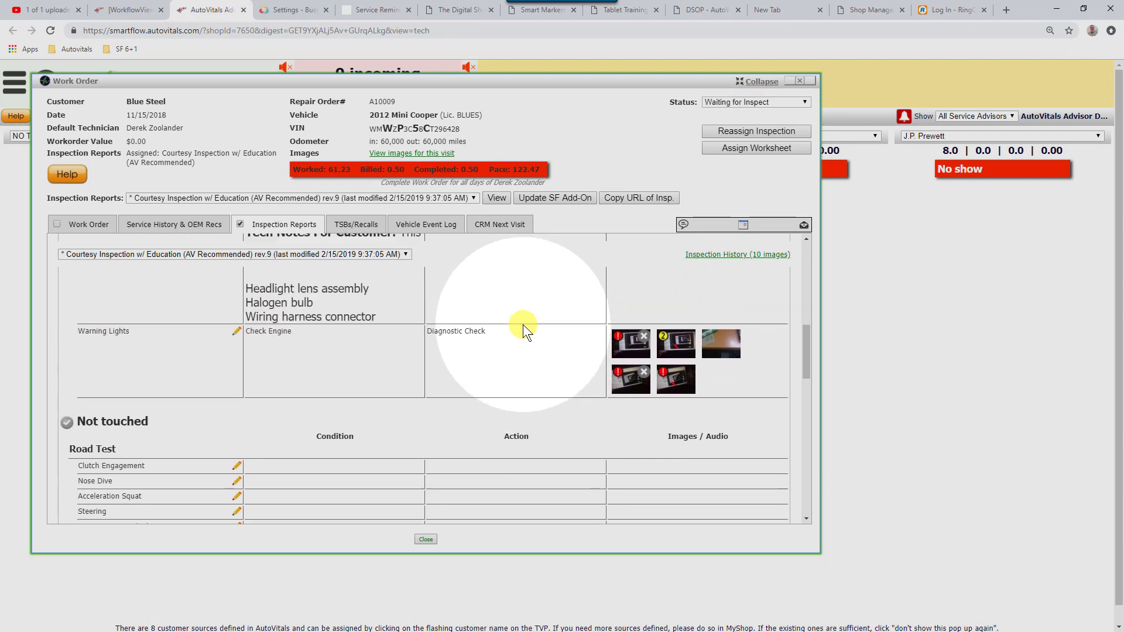
scroll(522, 325, up, 2)
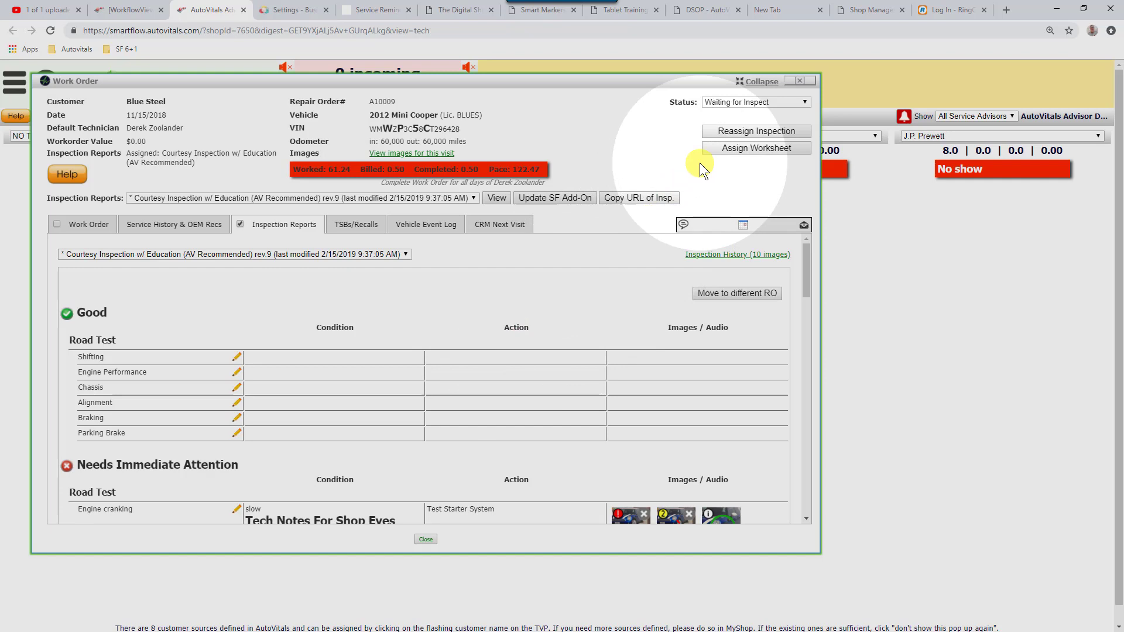
click(756, 103)
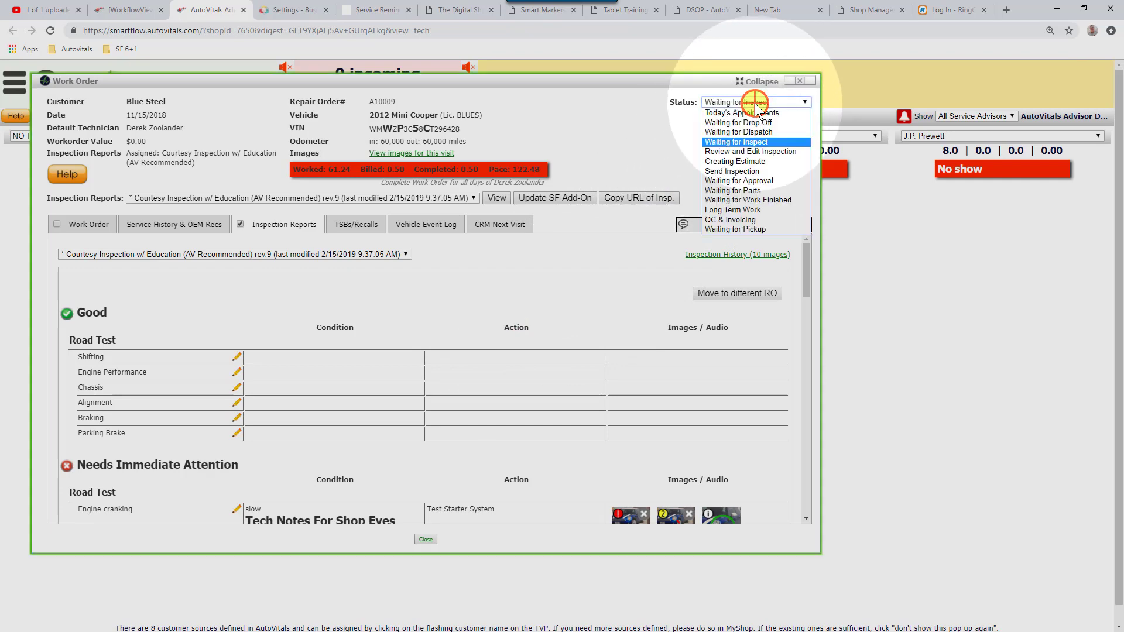
click(740, 163)
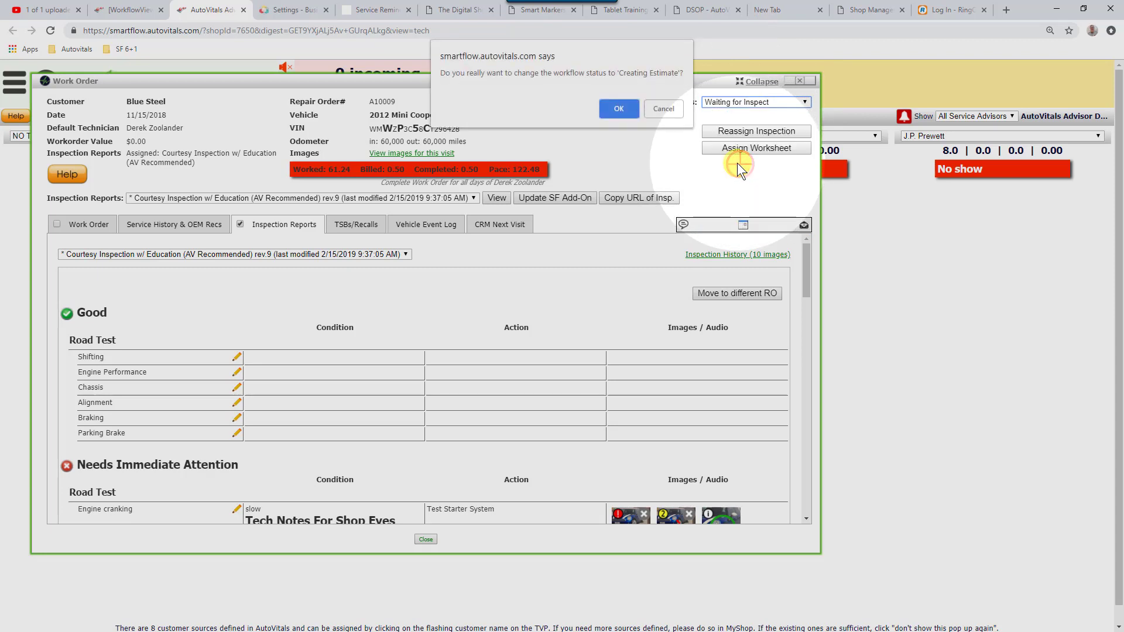
click(619, 110)
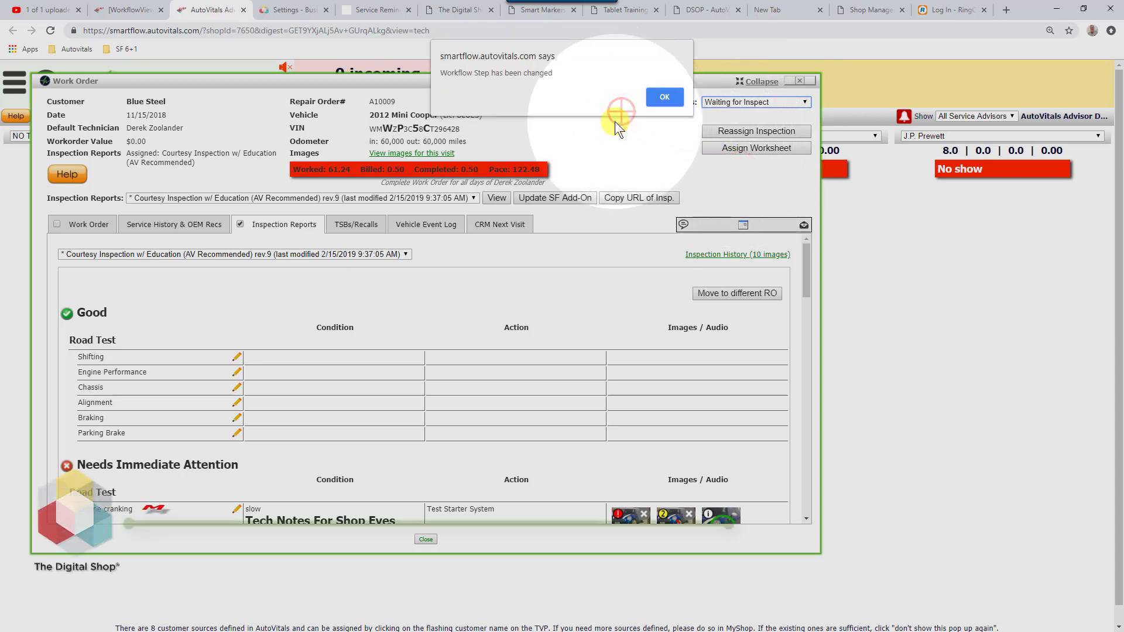
click(662, 100)
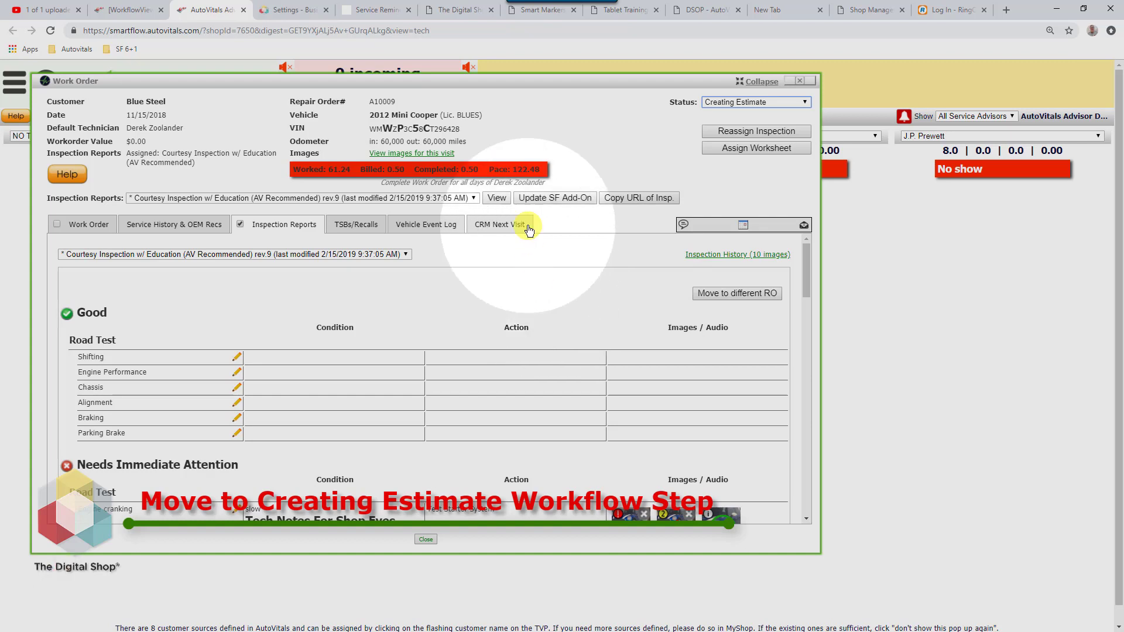
Step: Make the Engine cranking image of the red car, image 4 of 10, visible to the customer in the Topic Images Editor
drag(474, 80, 572, 75)
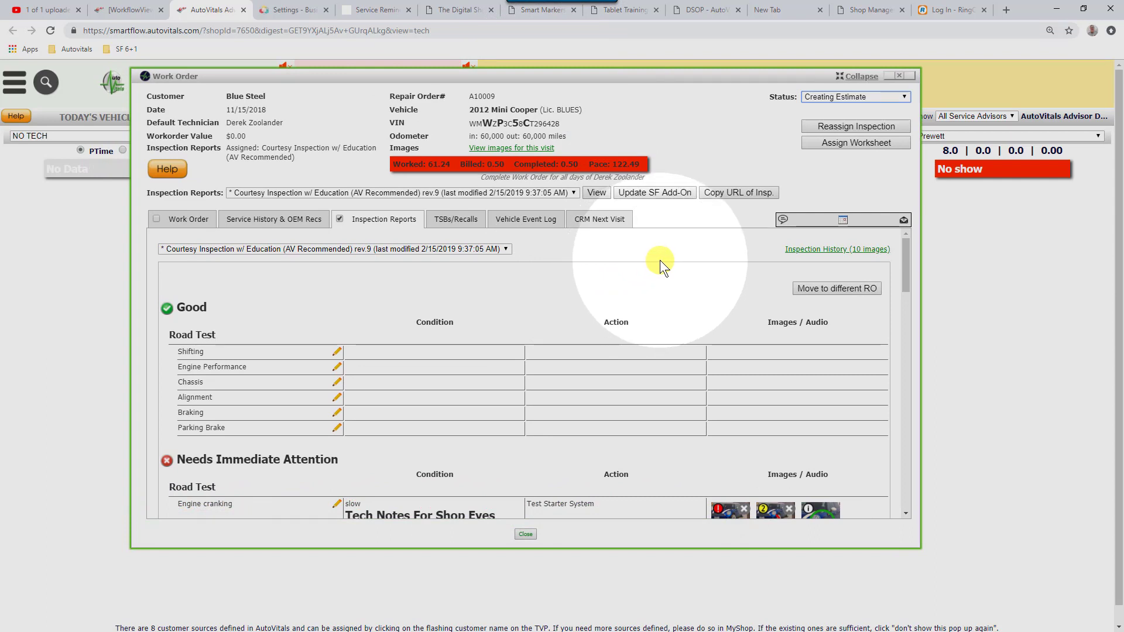
scroll(659, 260, down, 2)
scroll(659, 260, down, 1)
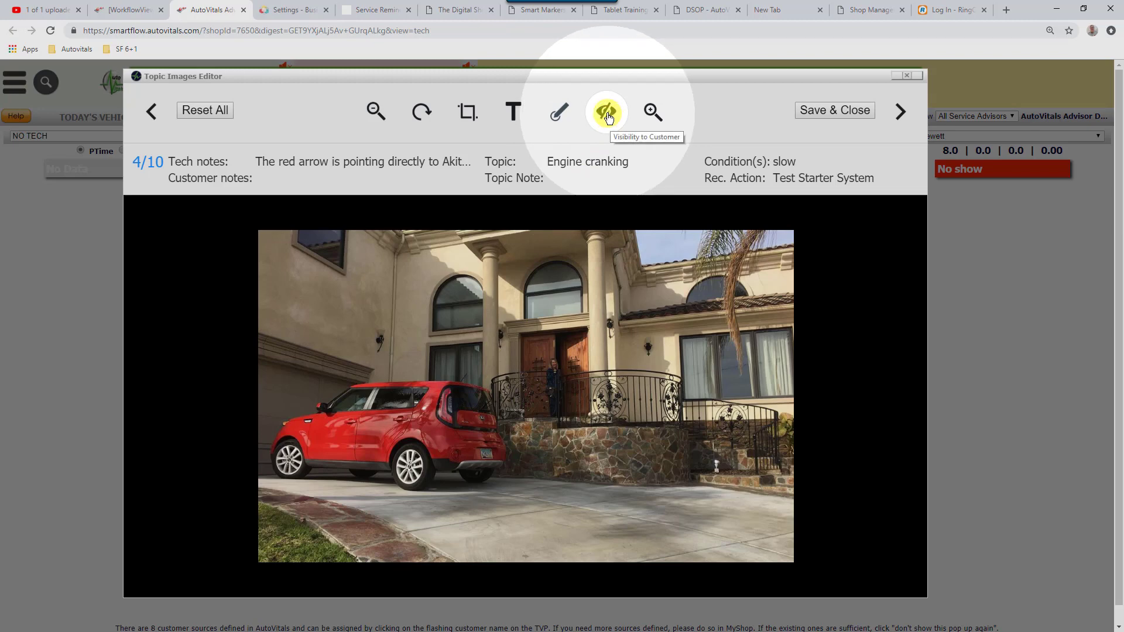
click(609, 117)
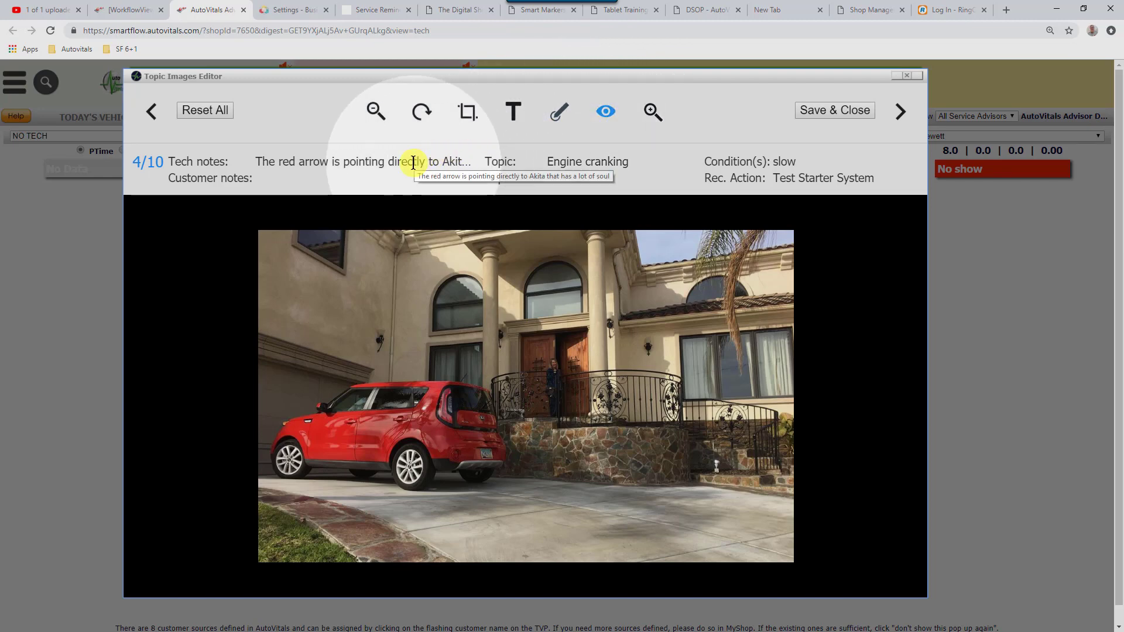
Step: Copy the technician's note about the red arrow into the customer notes of the Engine cranking image
click(513, 111)
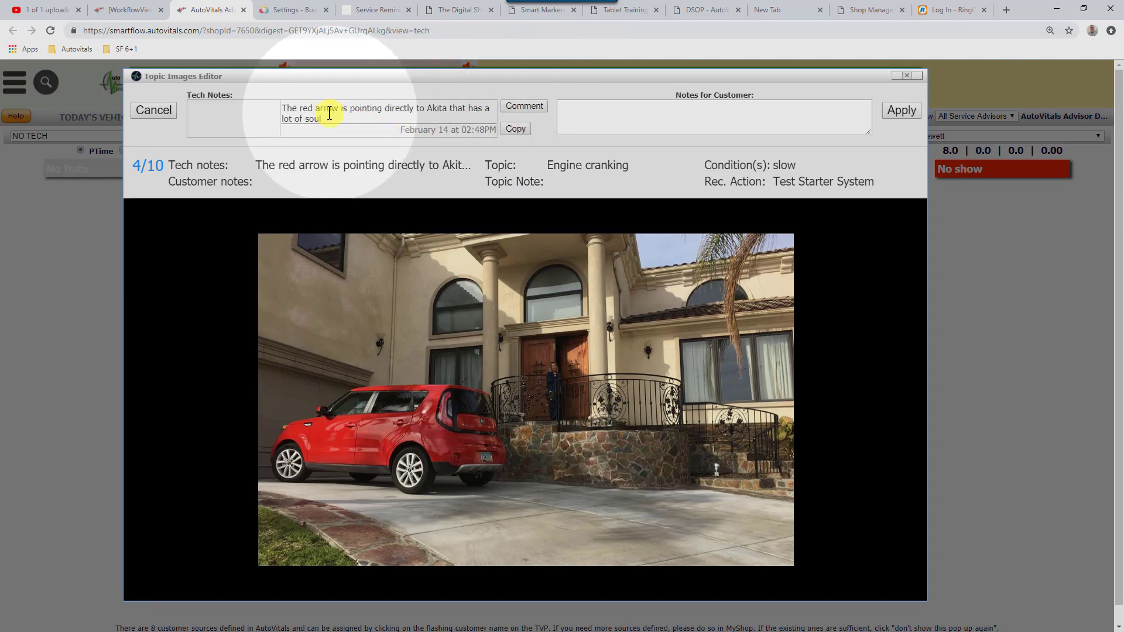
drag(329, 118, 279, 111)
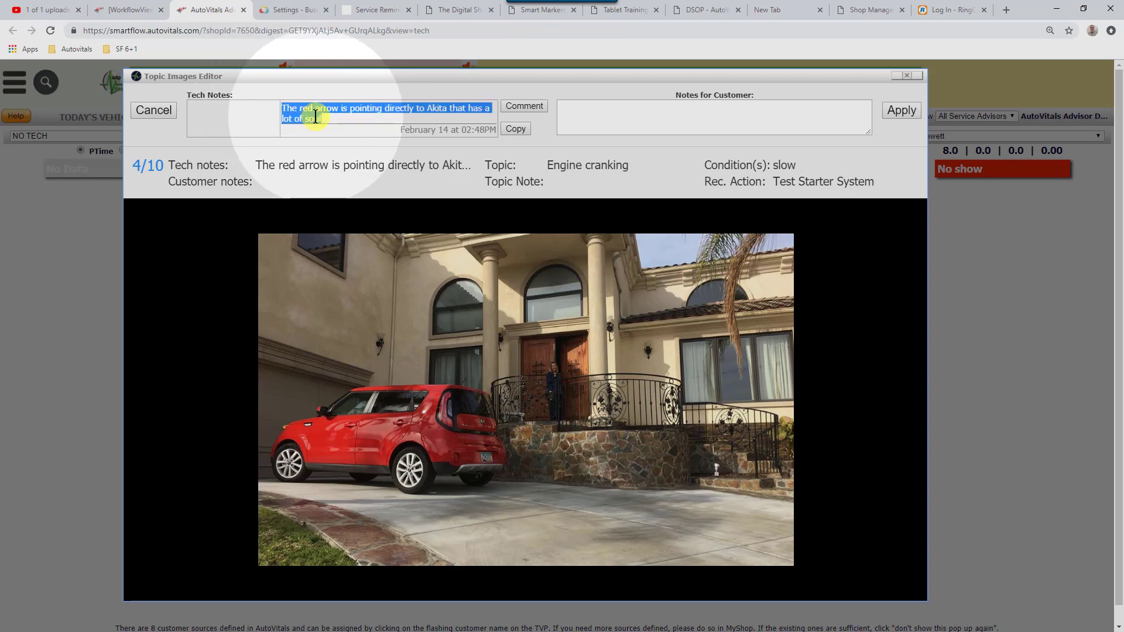
click(312, 117)
triple_click(281, 109)
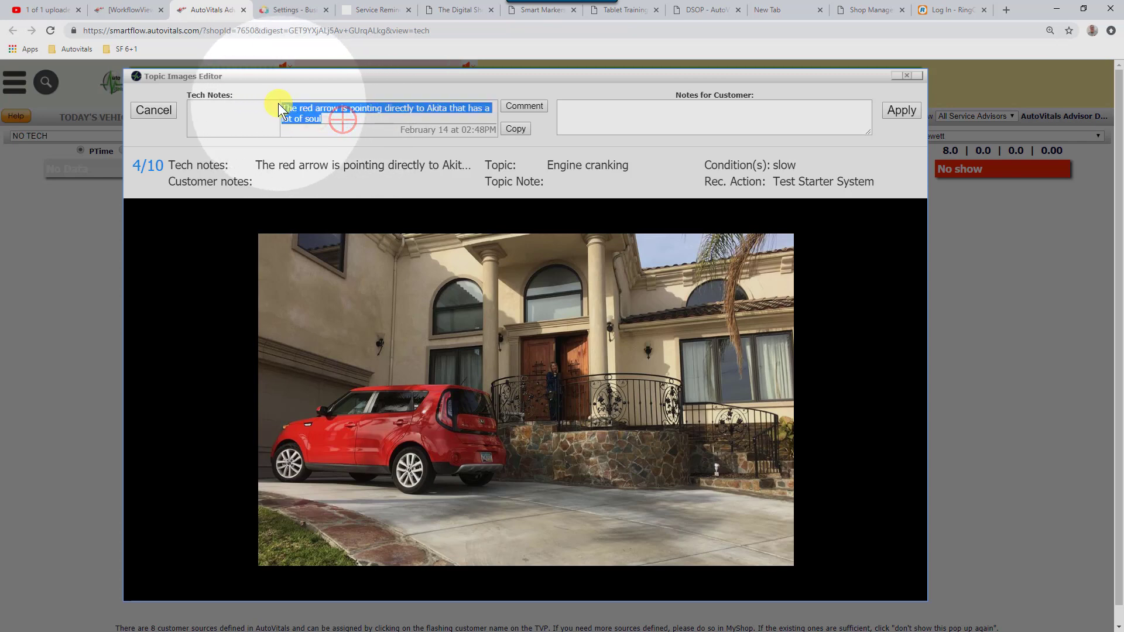
click(322, 120)
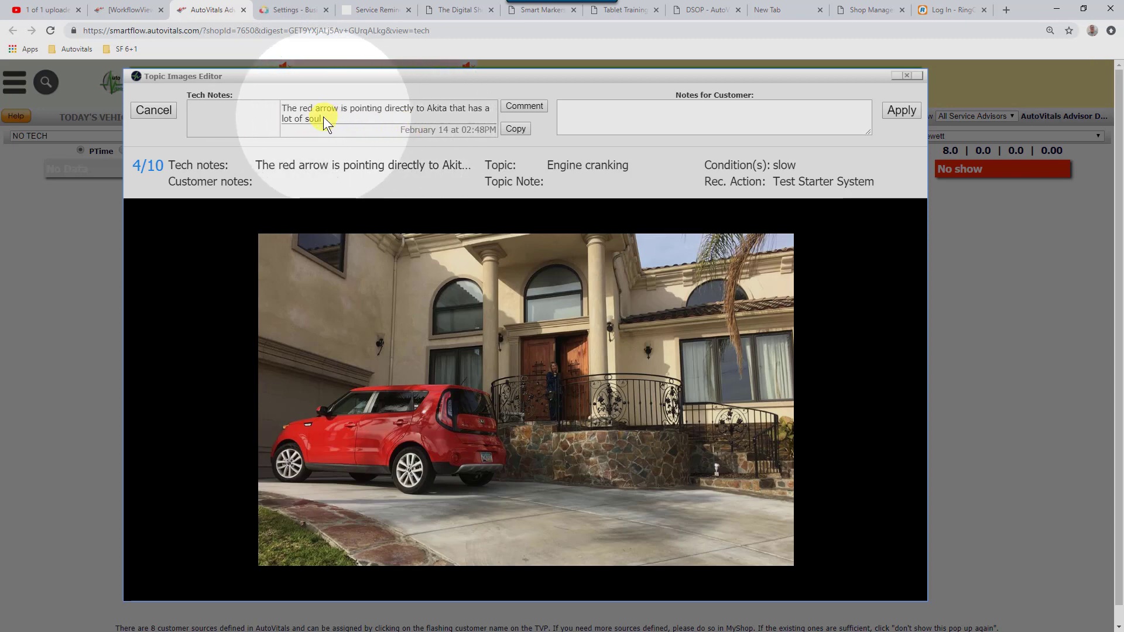
click(517, 129)
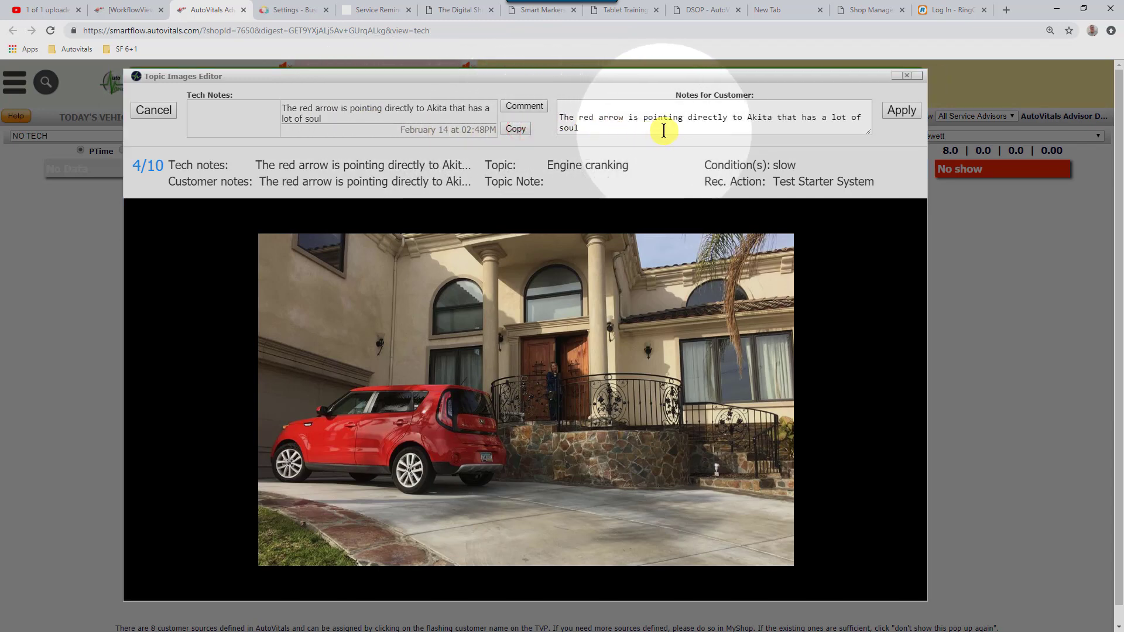
Step: Replace "Akita" with "Kia" in the customer note and apply the note
click(750, 118)
double_click(762, 120)
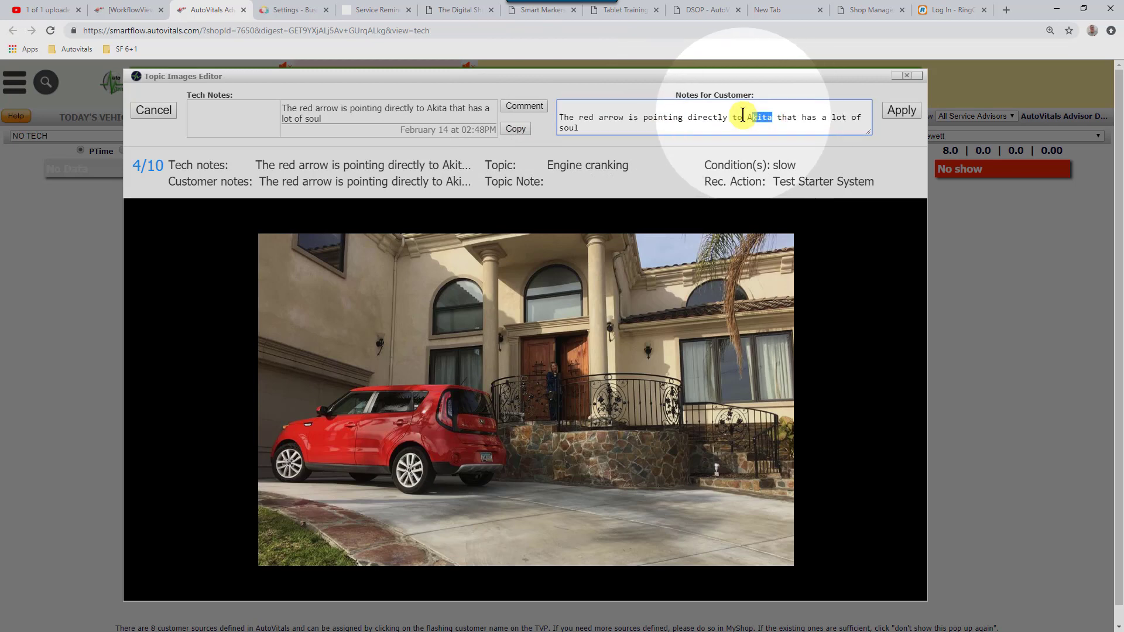
drag(747, 118, 773, 120)
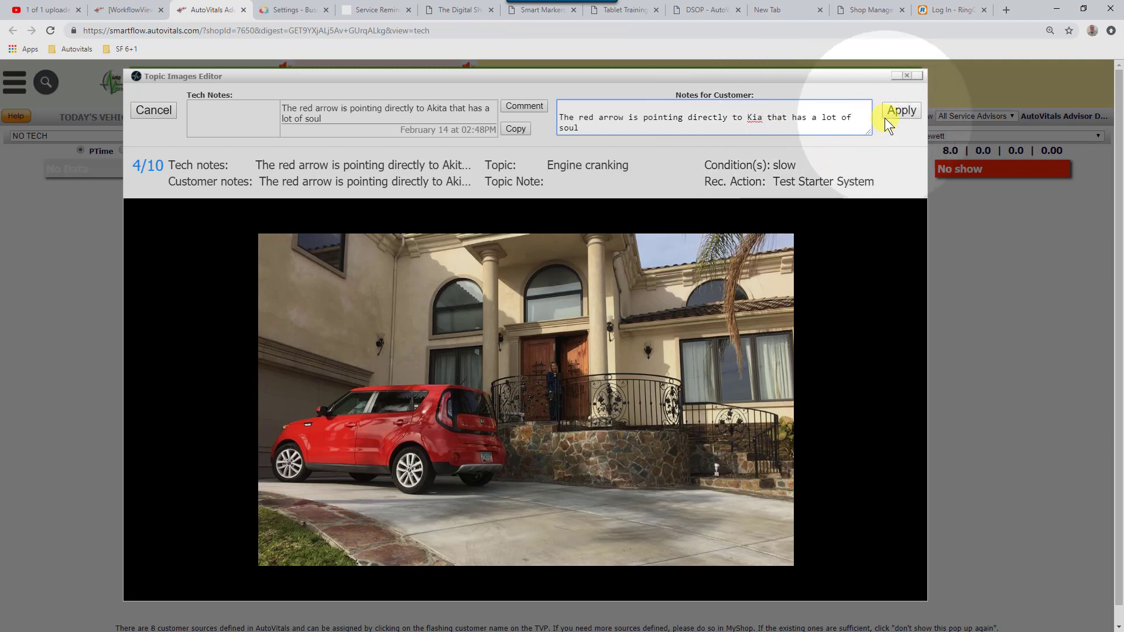
click(901, 110)
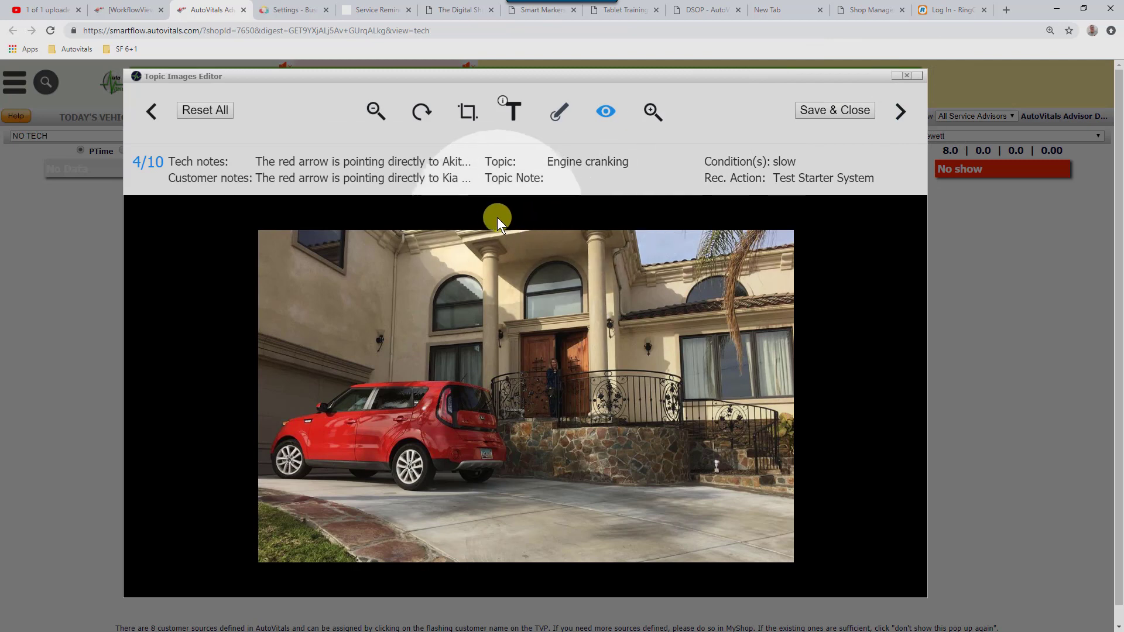
Step: Crop image 4 to a square area around the red car, including part of the doorway, and apply the crop
click(476, 120)
click(477, 122)
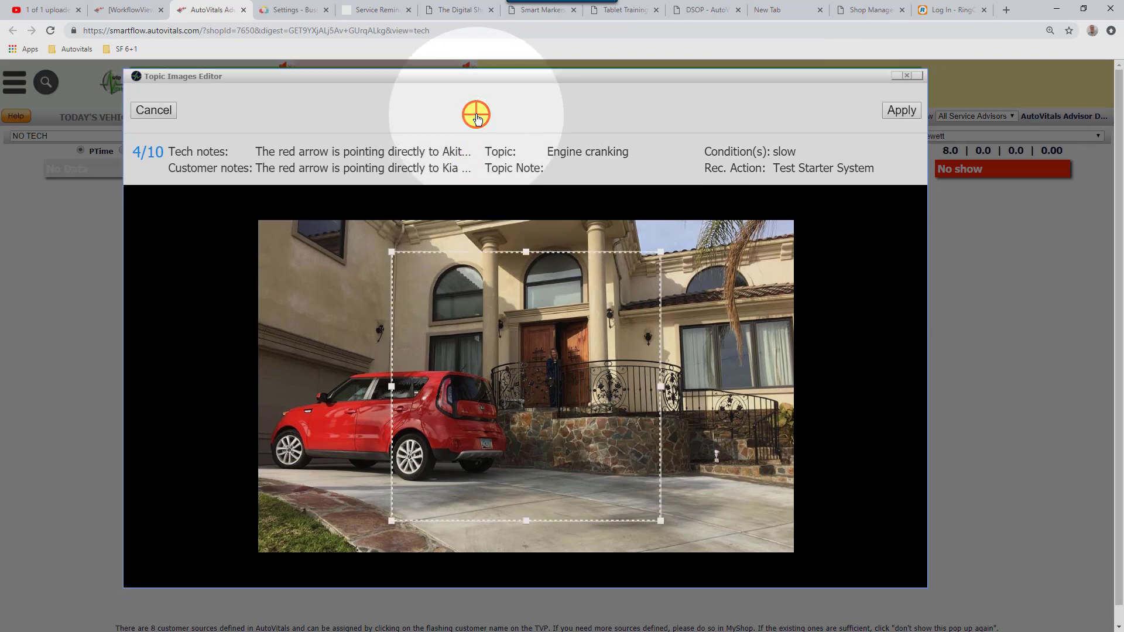
drag(462, 350, 337, 344)
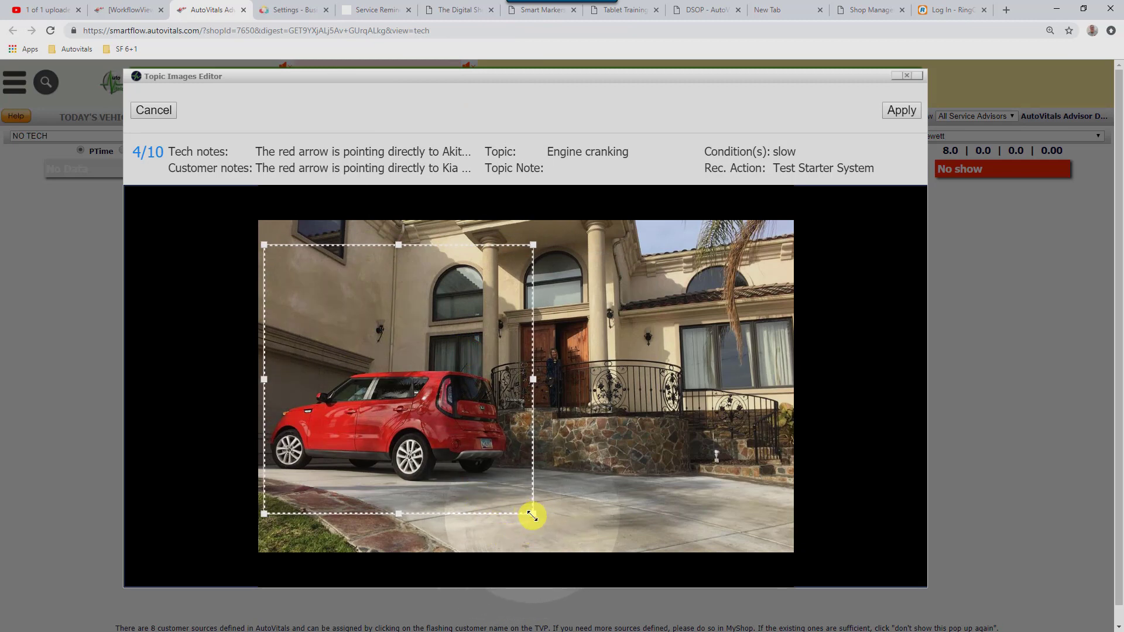
drag(532, 515, 564, 545)
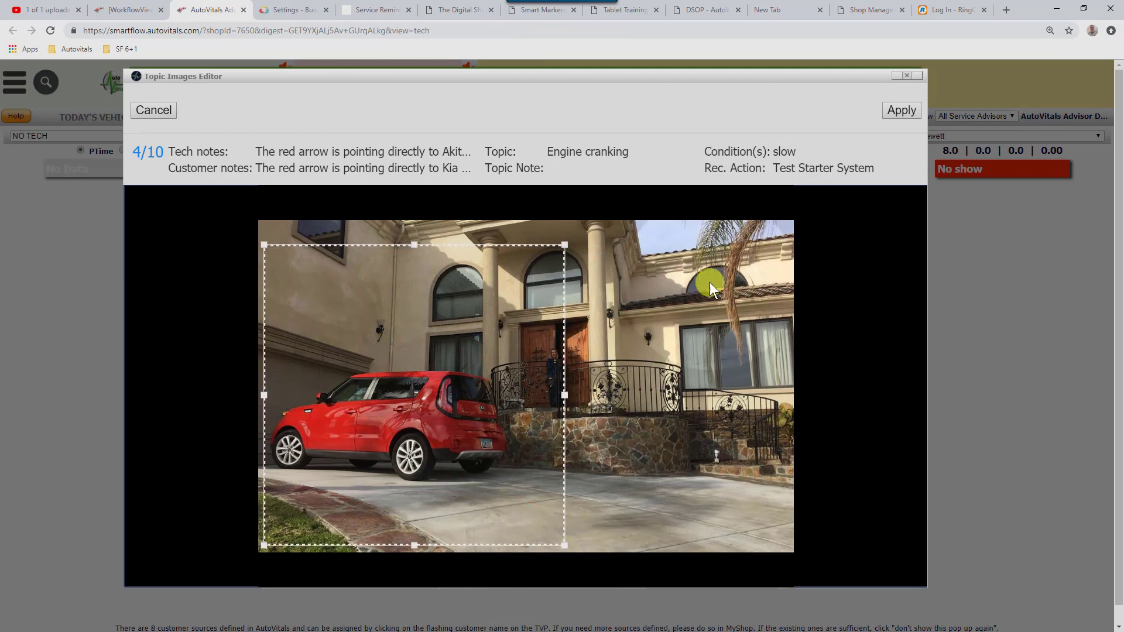
click(901, 110)
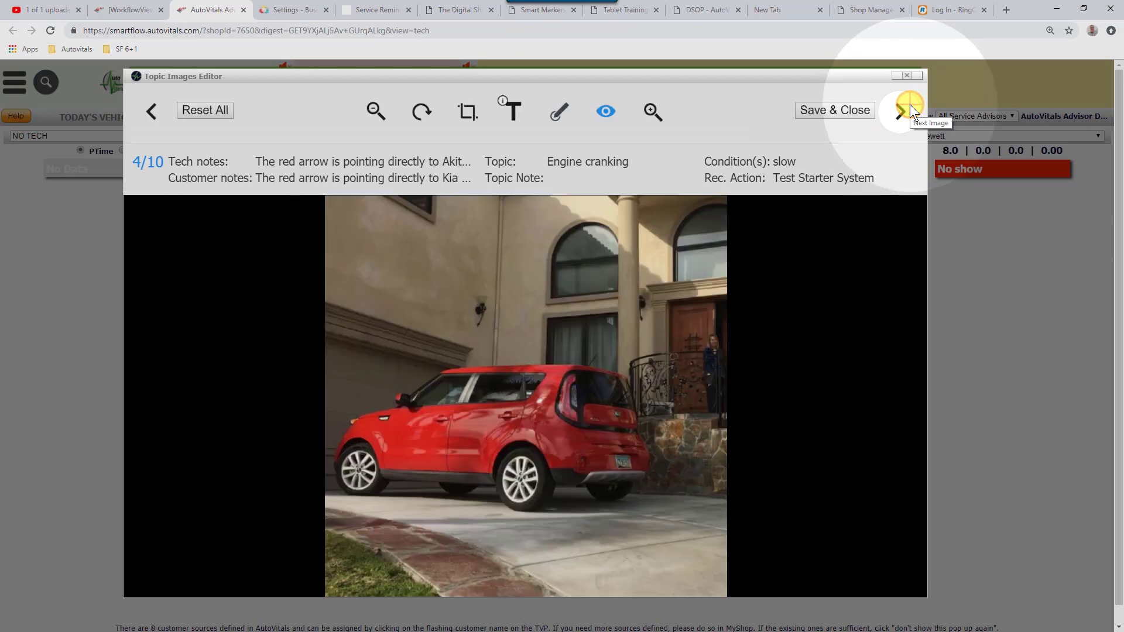
Step: Add a green arrow to the image, rotated and placed so that it points up at the red car's rear
click(554, 113)
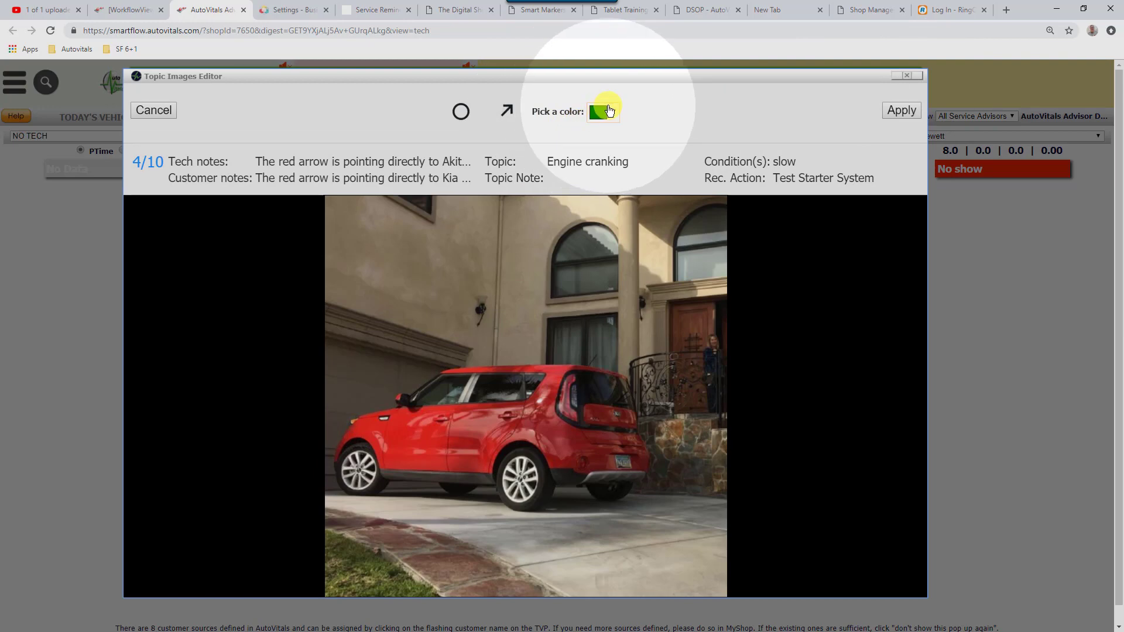
click(609, 111)
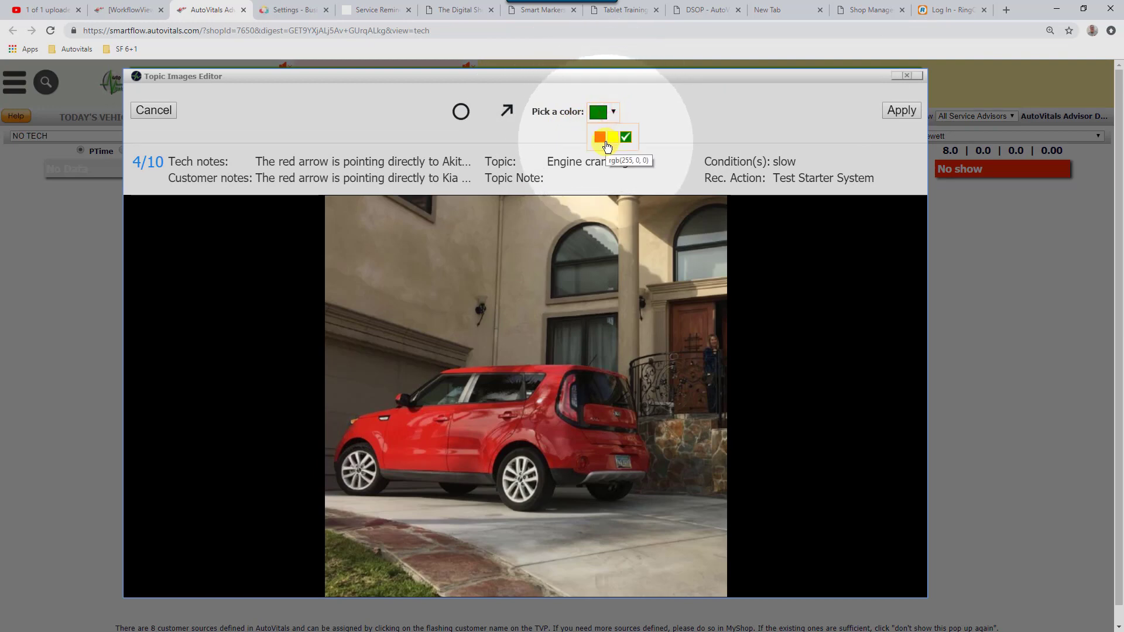
click(507, 111)
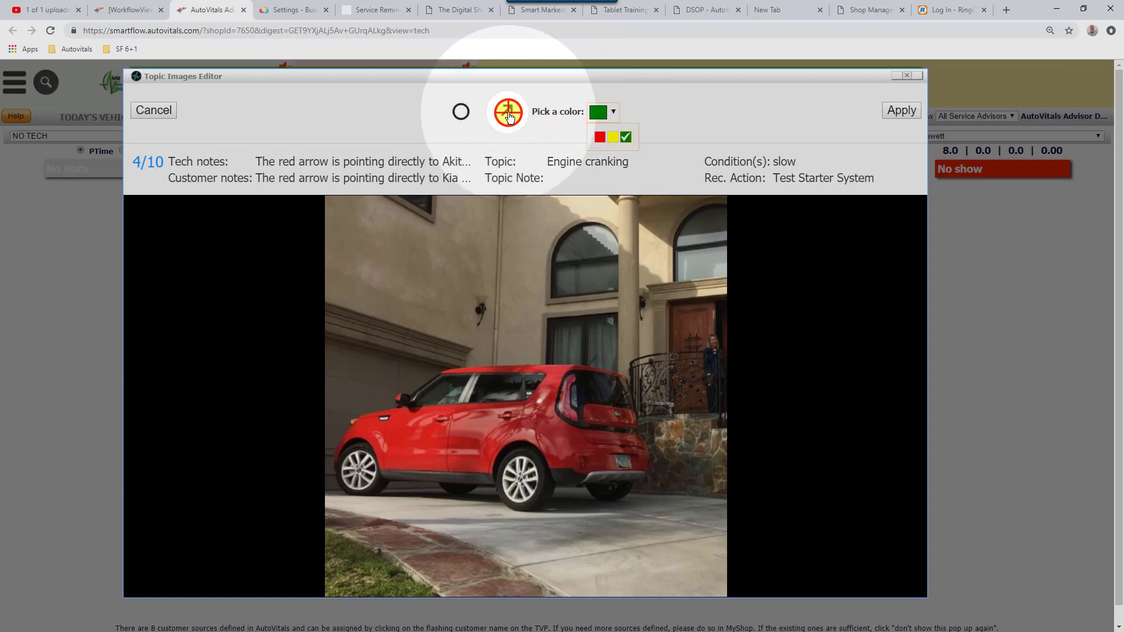
click(592, 393)
drag(592, 394, 529, 408)
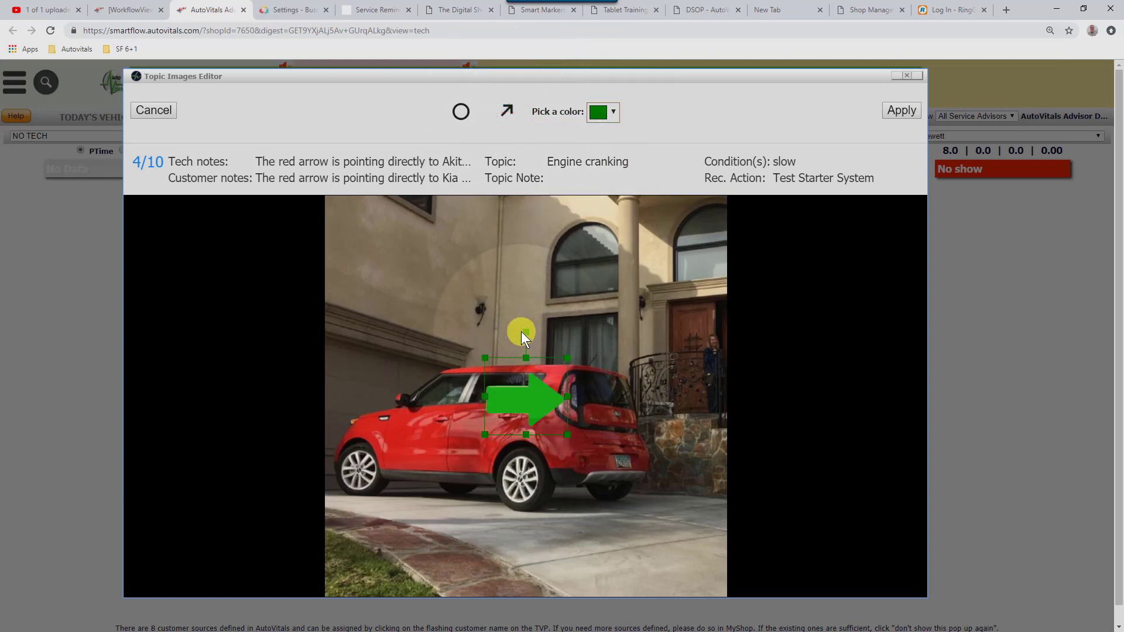
drag(525, 332, 527, 385)
drag(577, 431, 628, 445)
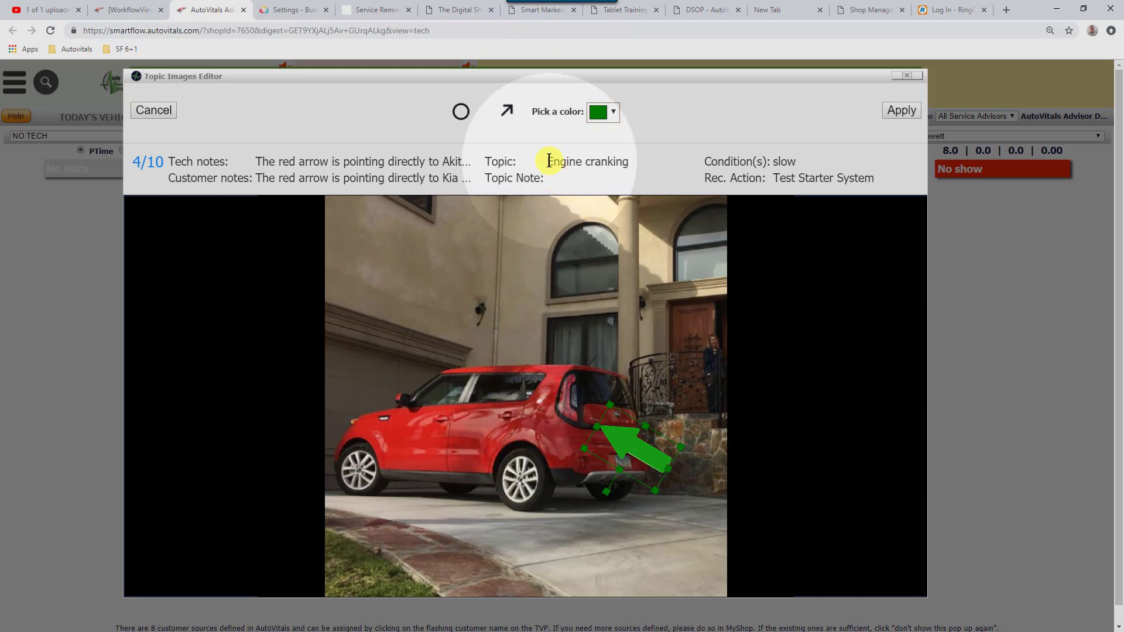
Step: Add a second arrow in yellow and place it above the front of the red car
click(511, 110)
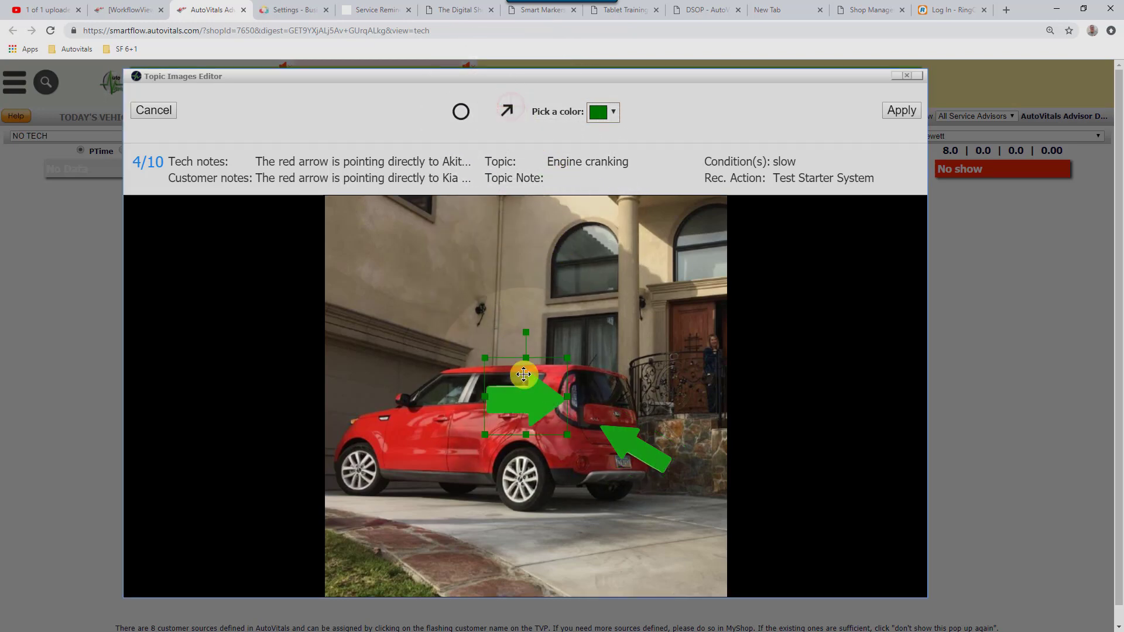
click(612, 116)
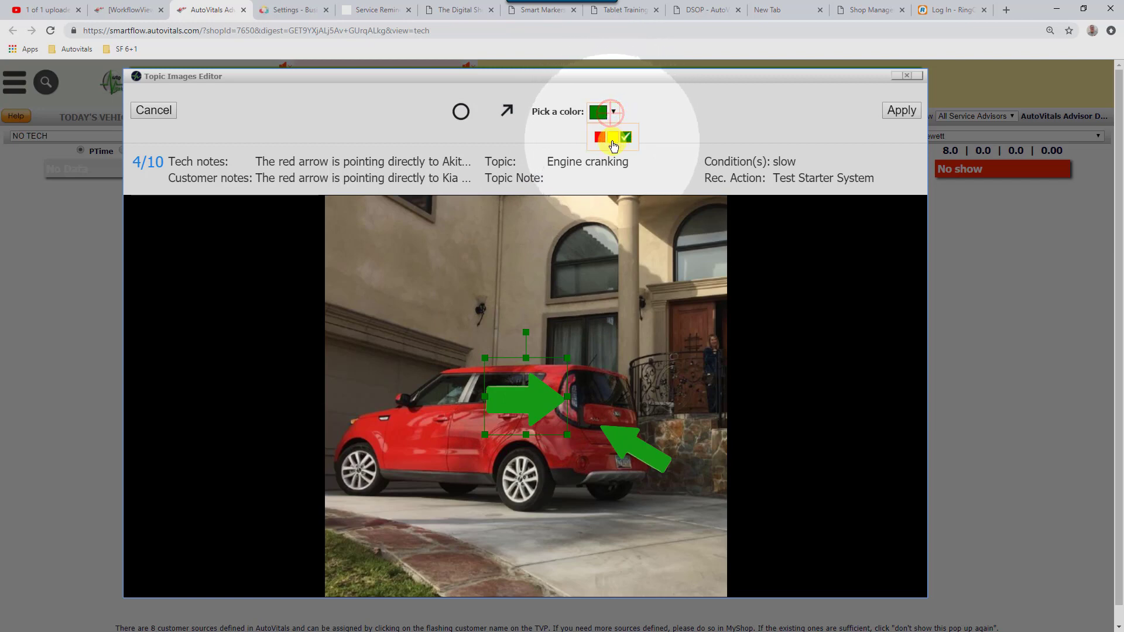
click(613, 138)
drag(537, 402, 421, 352)
Step: Add a yellow circle above the car, widen it into an ellipse around the house windows and apply the drawings
click(460, 112)
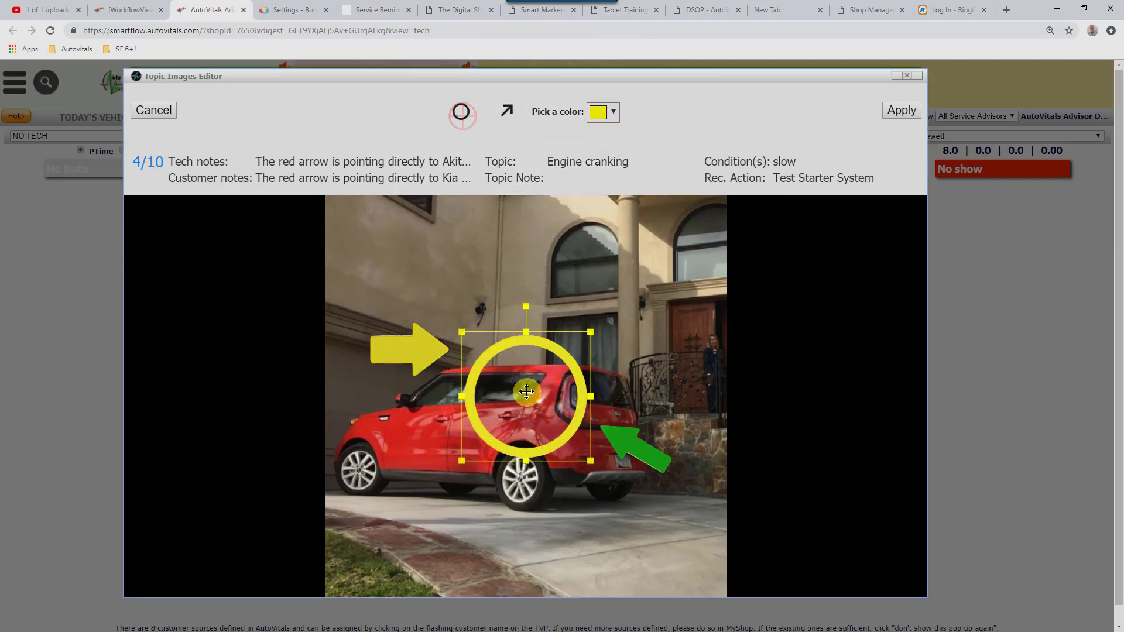
drag(514, 348, 512, 265)
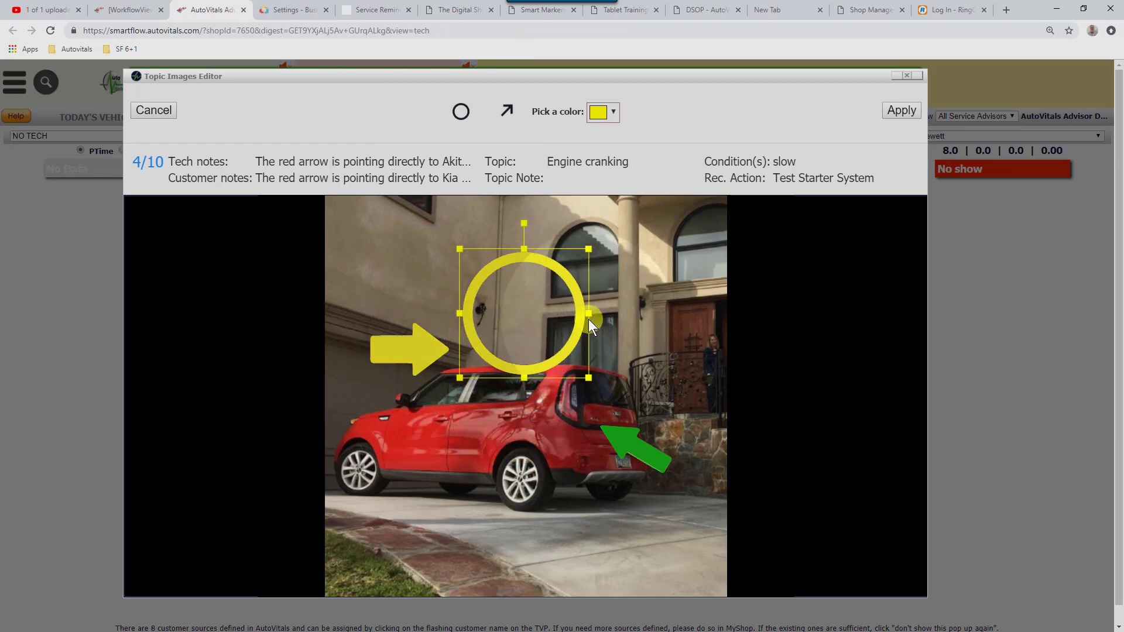
drag(589, 314, 685, 313)
click(896, 110)
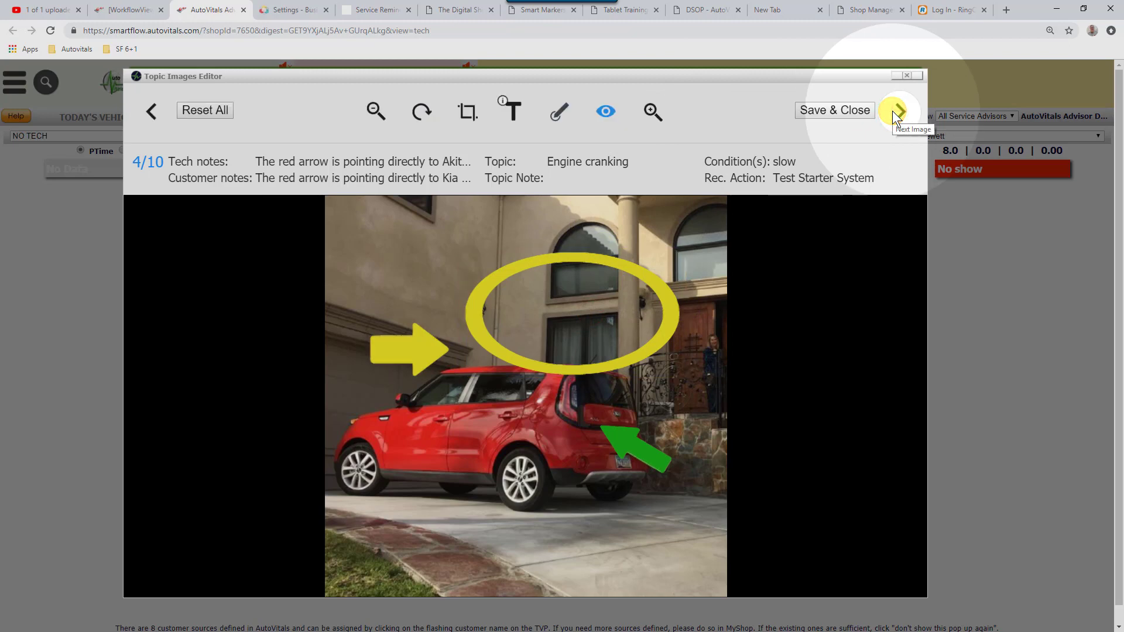
Step: Rotate the image counterclockwise four times by 90 degrees, through a full turn, and apply the rotation
click(423, 117)
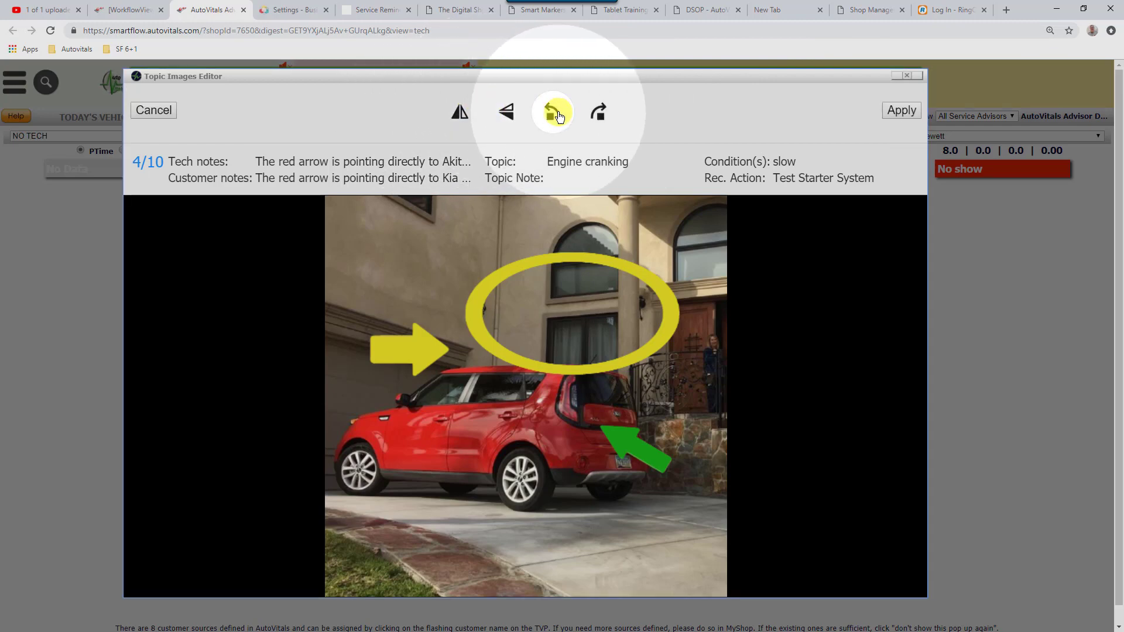
click(555, 112)
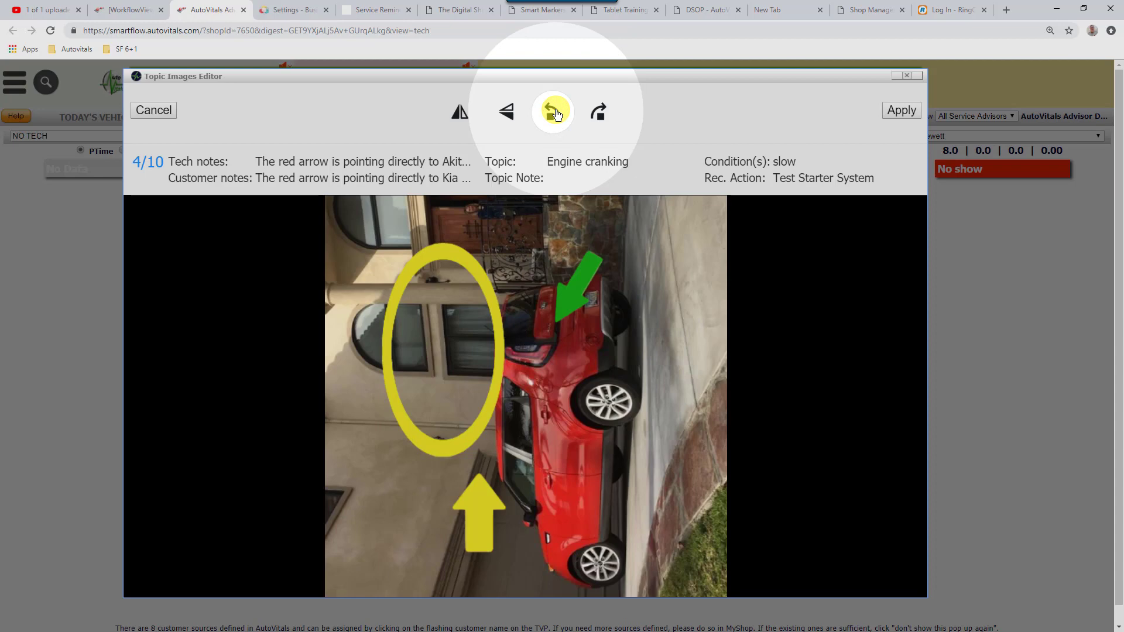
click(556, 113)
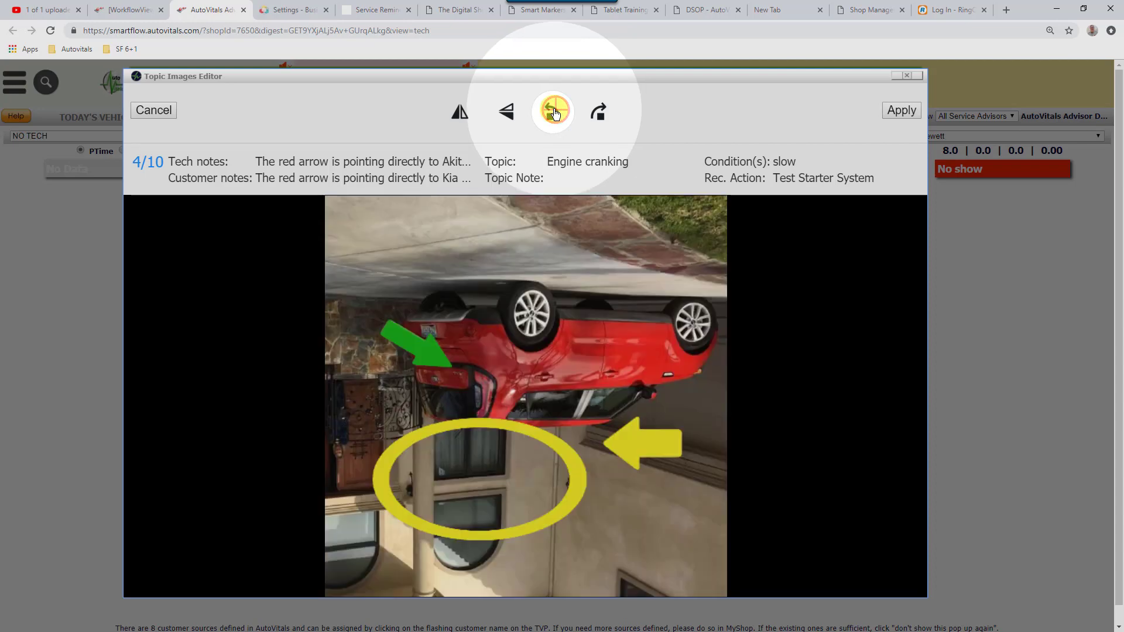
click(555, 113)
click(555, 113)
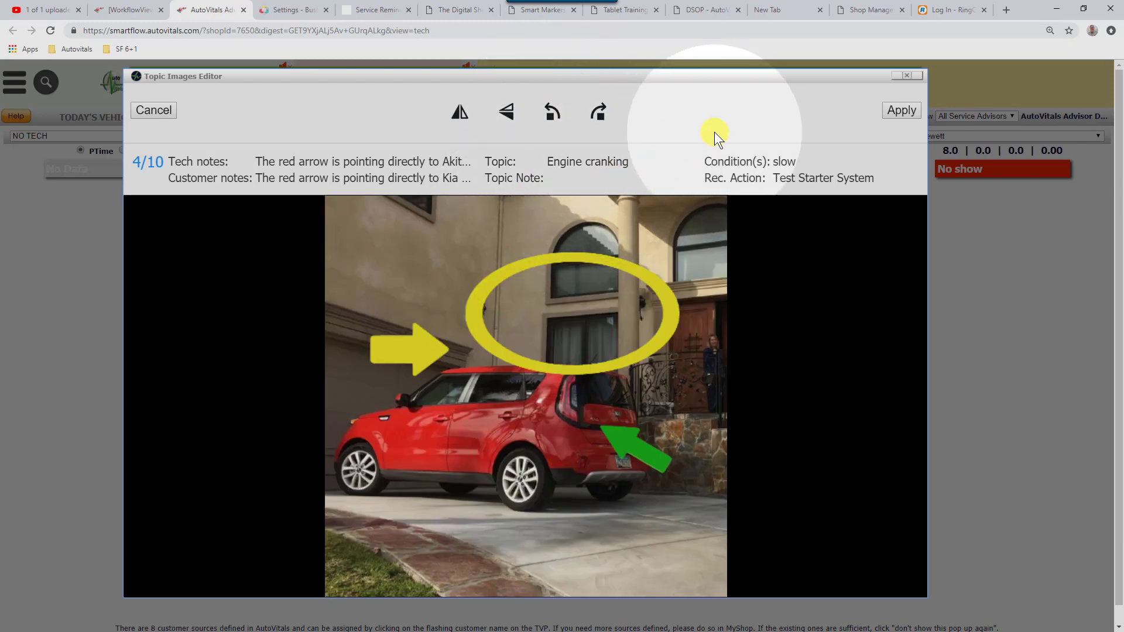
click(895, 110)
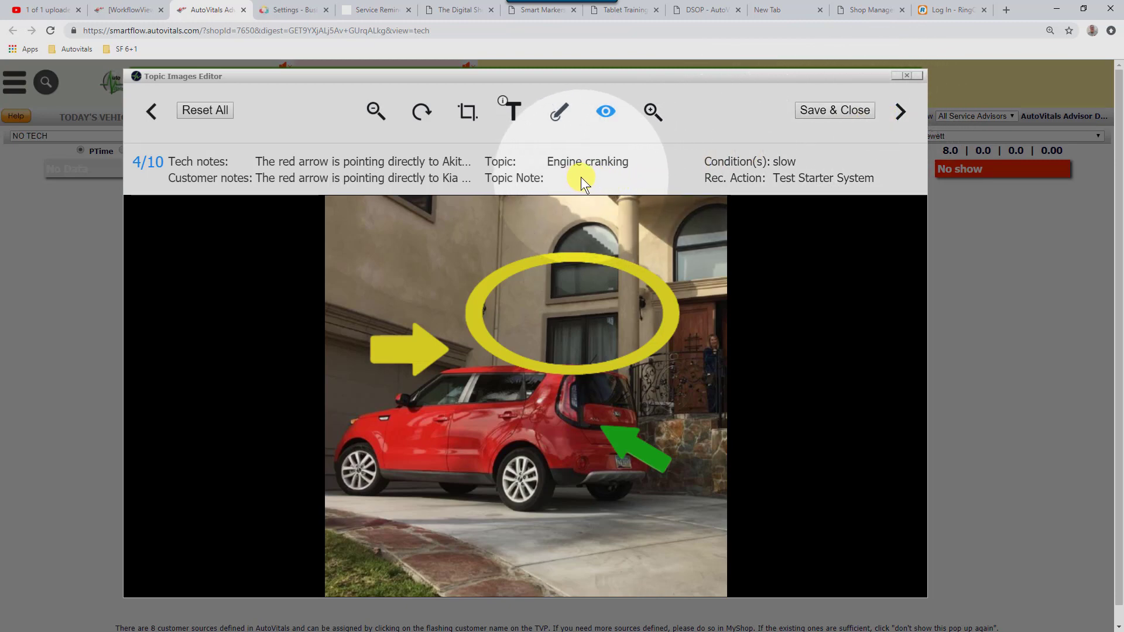
Step: Crop image 7 of 10, the Warning Lights photo with the red arrow, to the area around the arrow and apply it
click(901, 111)
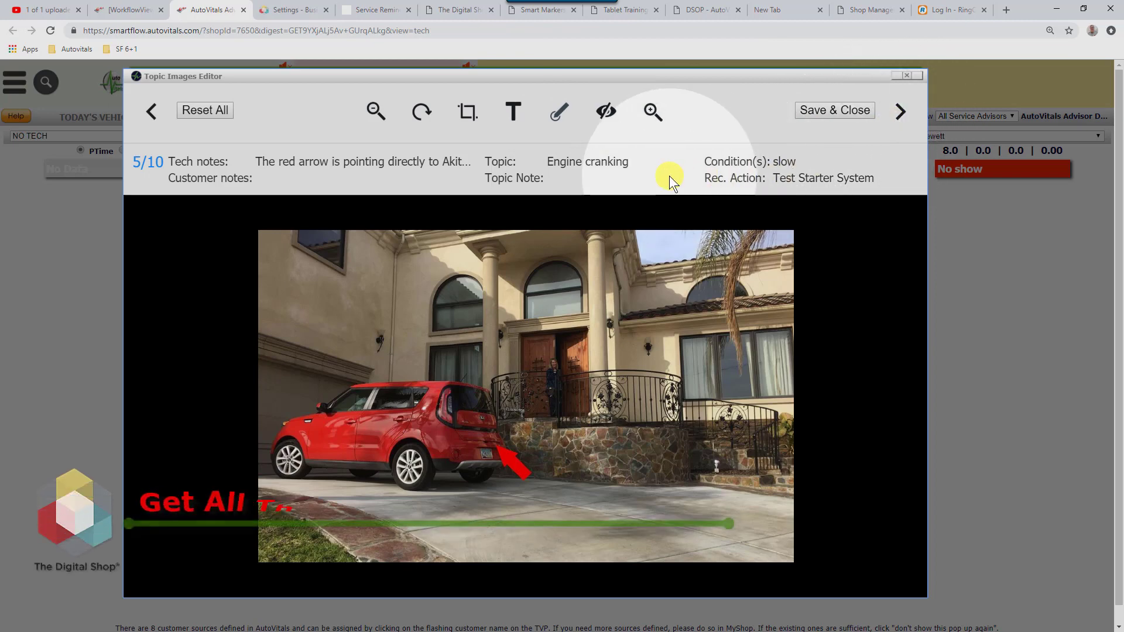
click(896, 113)
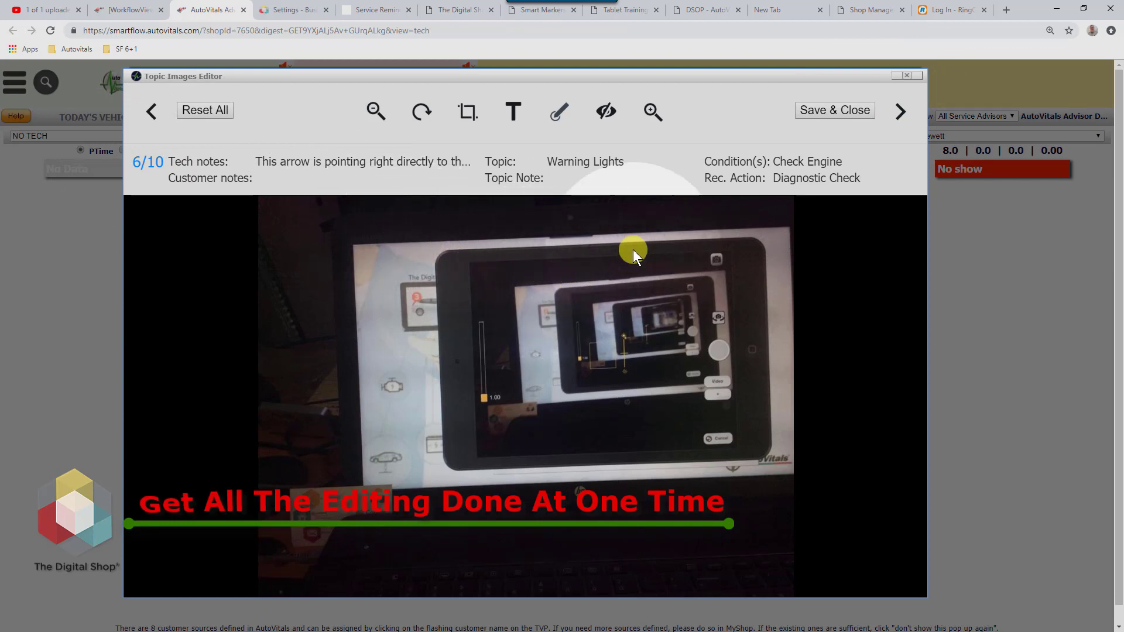
click(890, 110)
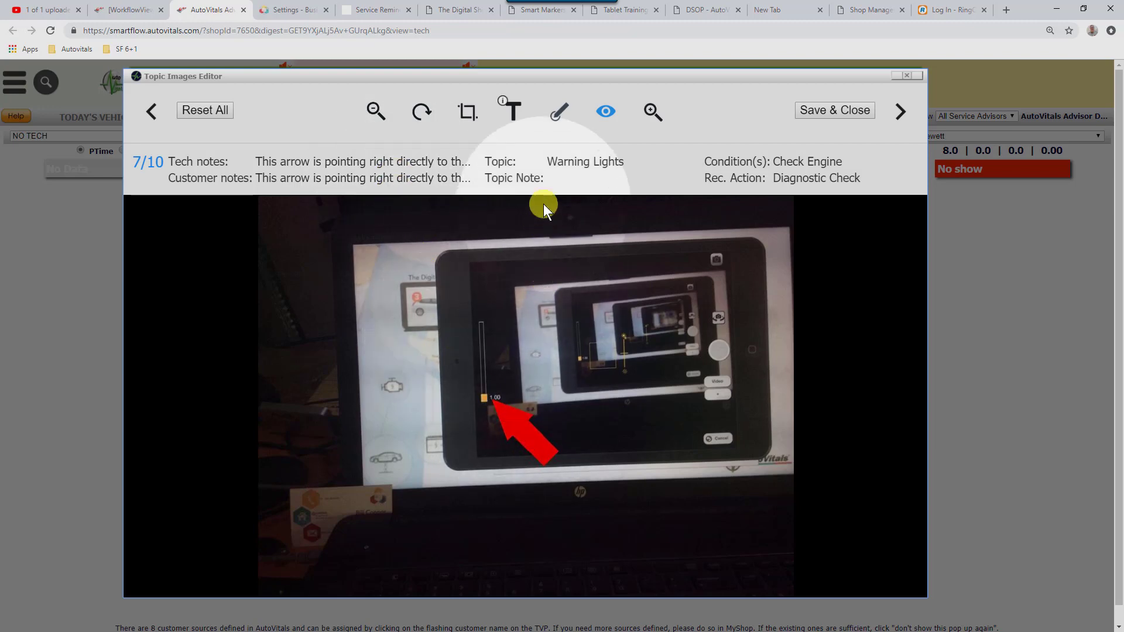
click(454, 110)
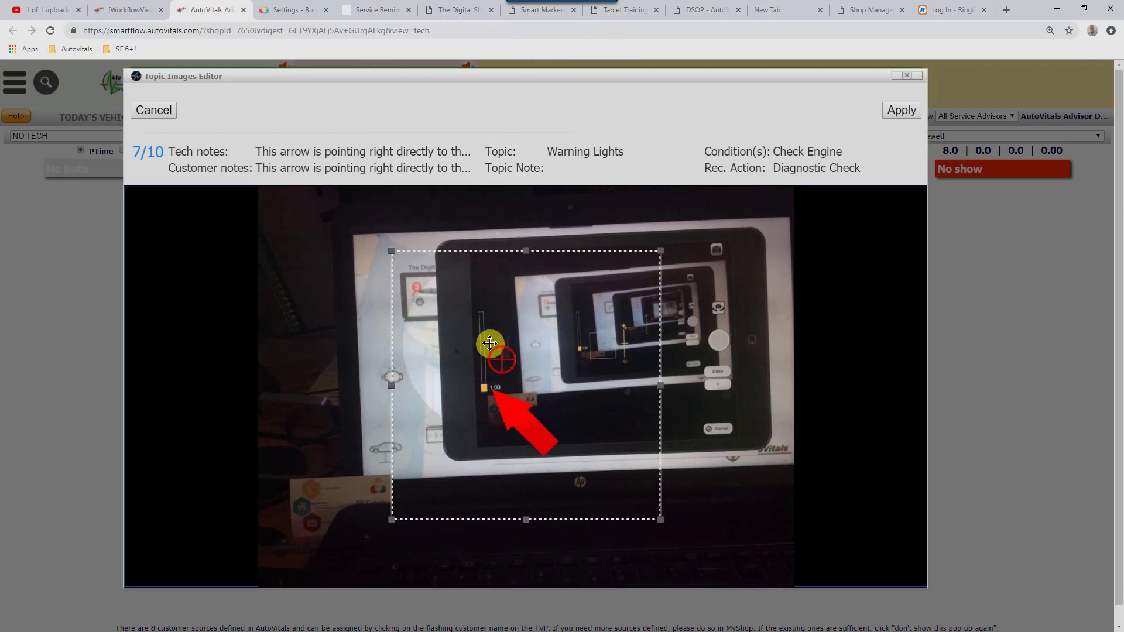
drag(490, 343, 472, 323)
click(902, 112)
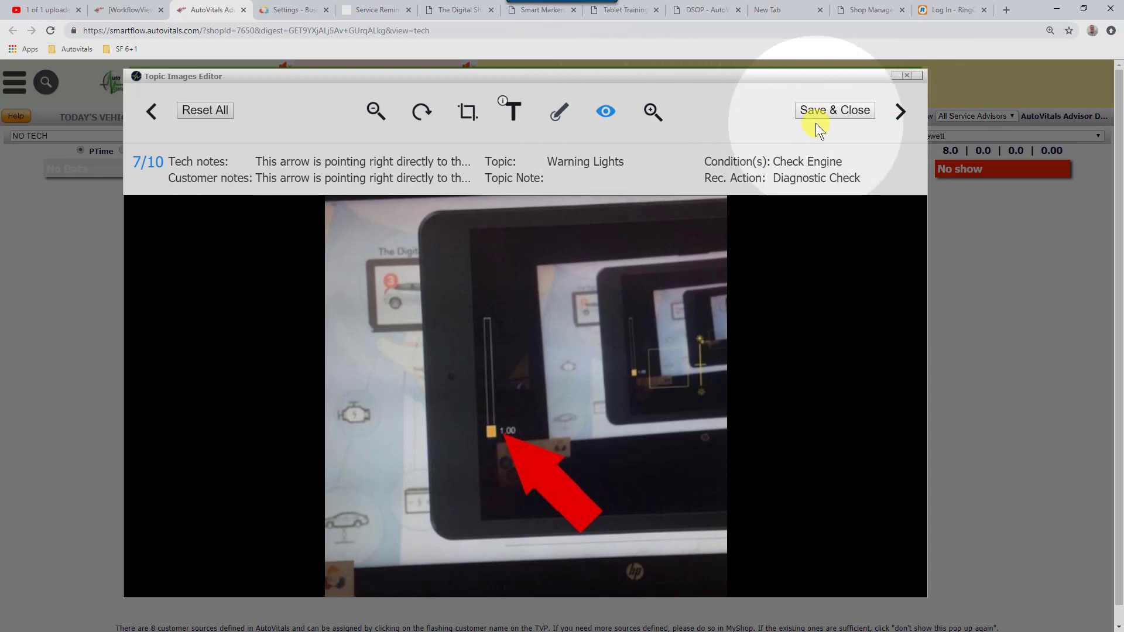
Step: Advance through images 8 and 9, and save all image edits while closing the Topic Images Editor
click(893, 115)
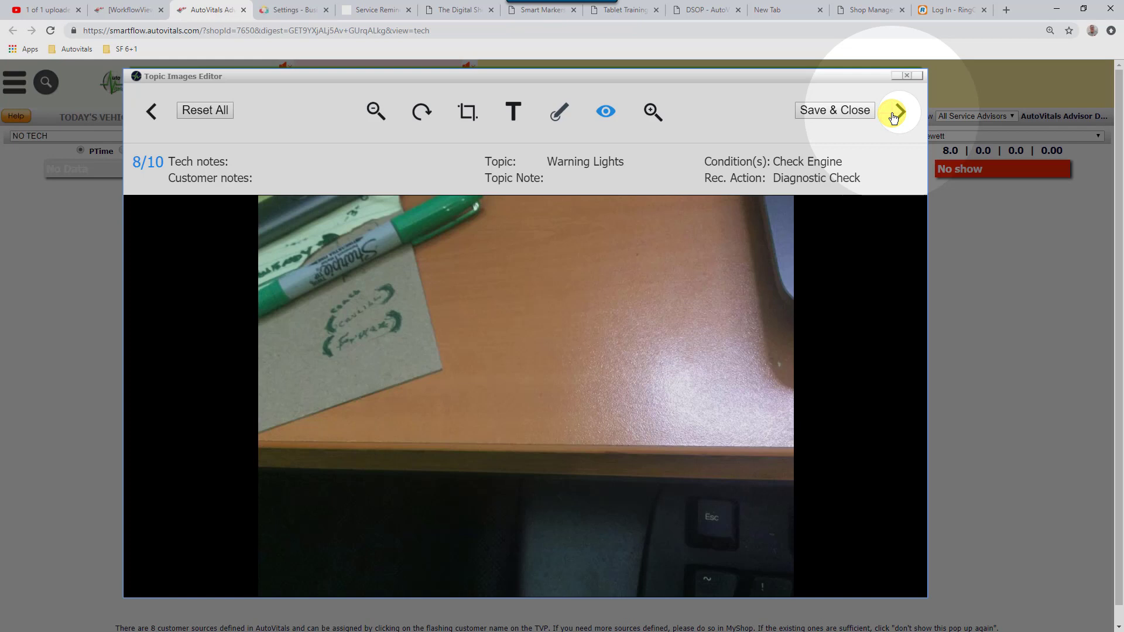
click(893, 115)
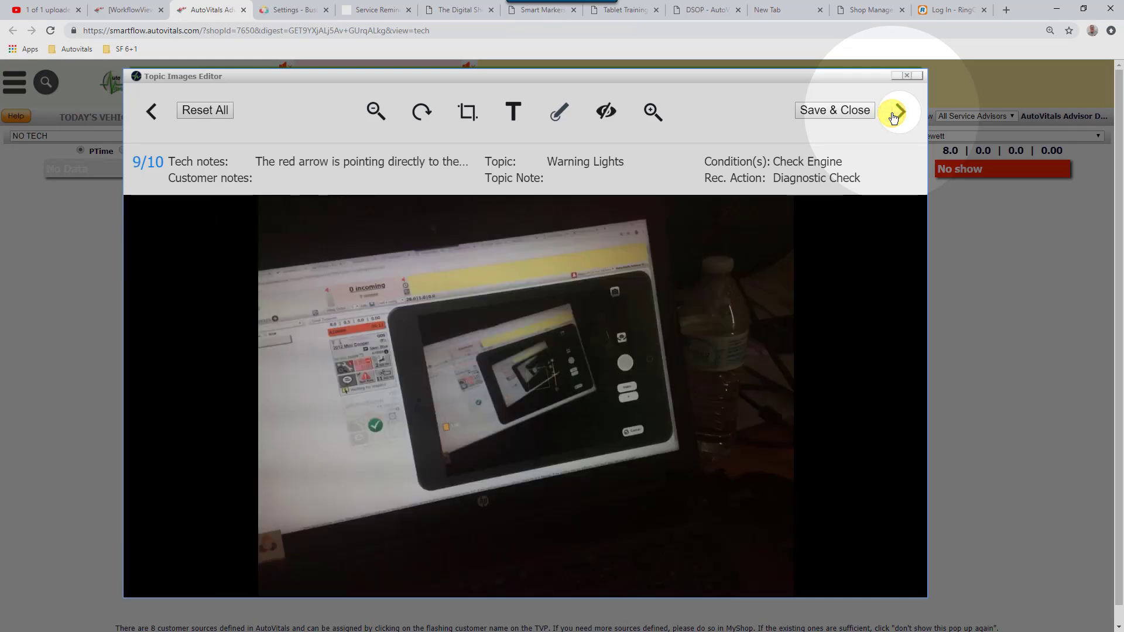
click(840, 110)
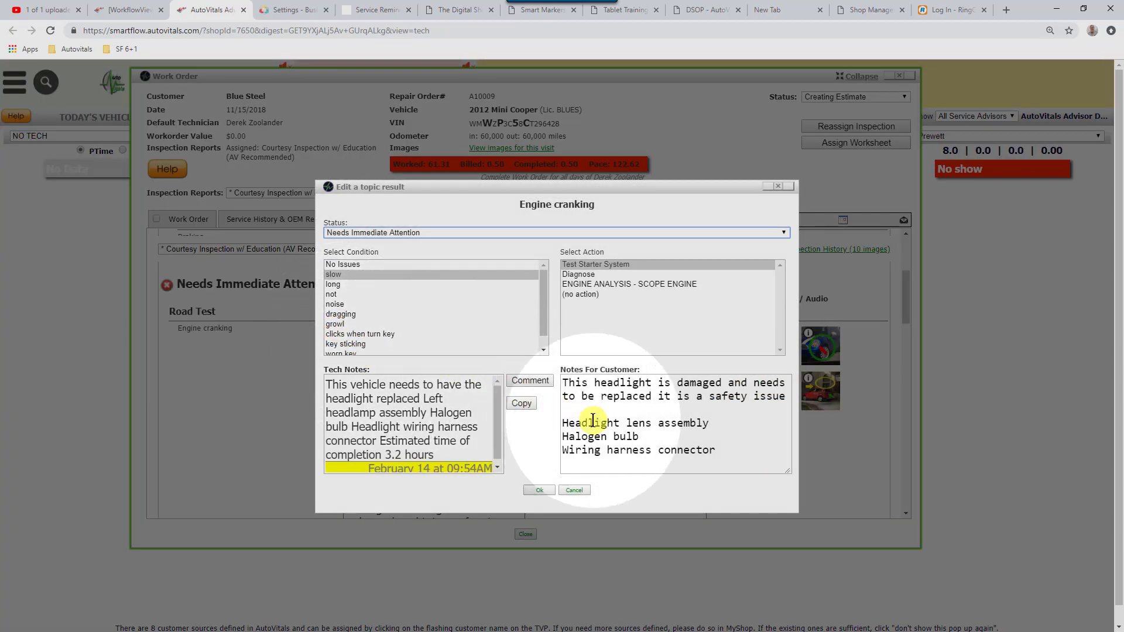
Step: Replace all existing customer notes of the Engine cranking result with a copy of the tech notes
click(717, 431)
key(ctrl+a)
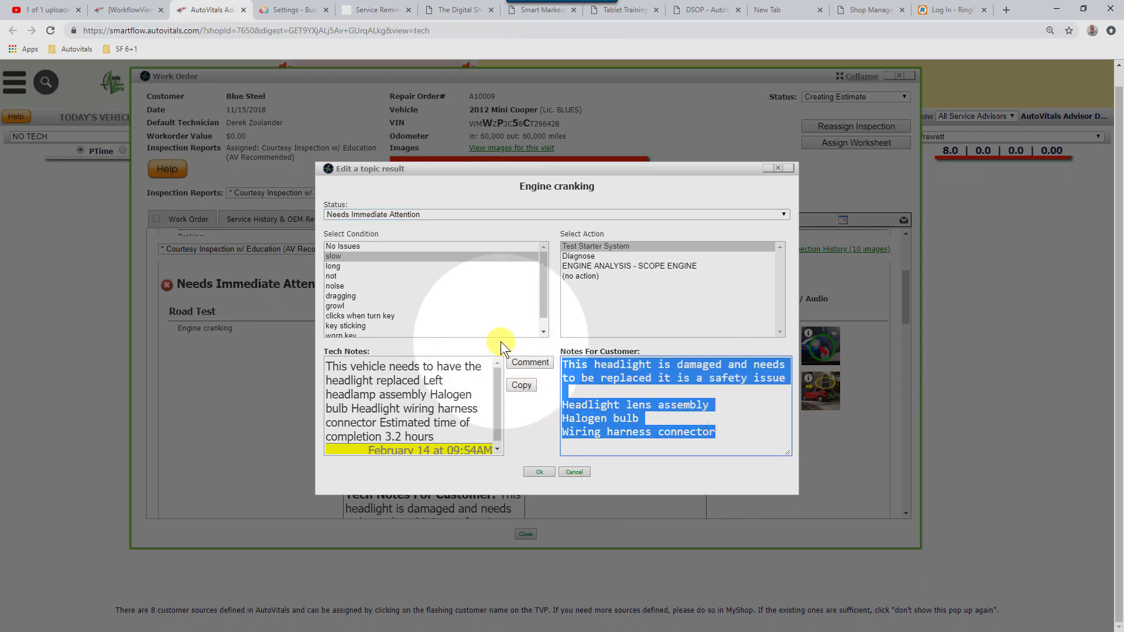
key(BackSpace)
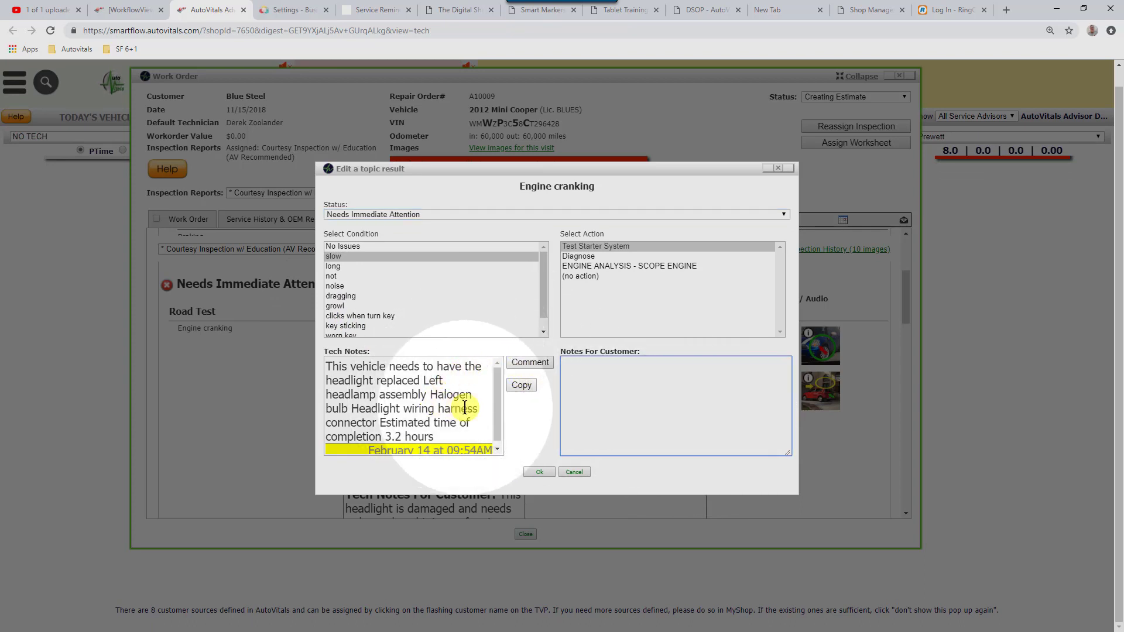
scroll(445, 410, down, 1)
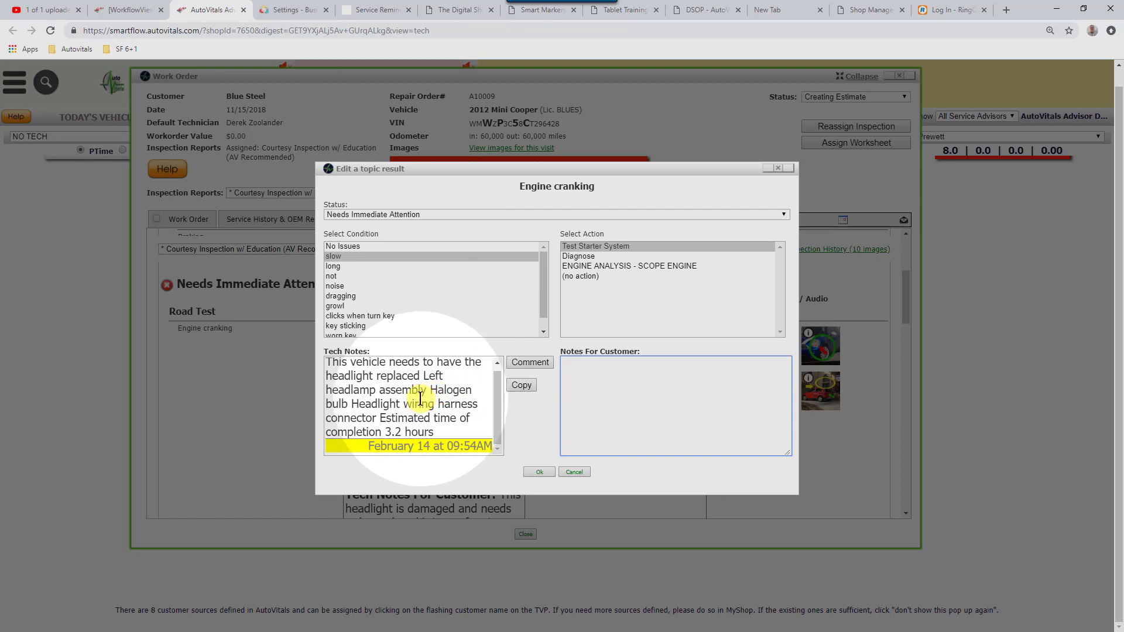
click(519, 385)
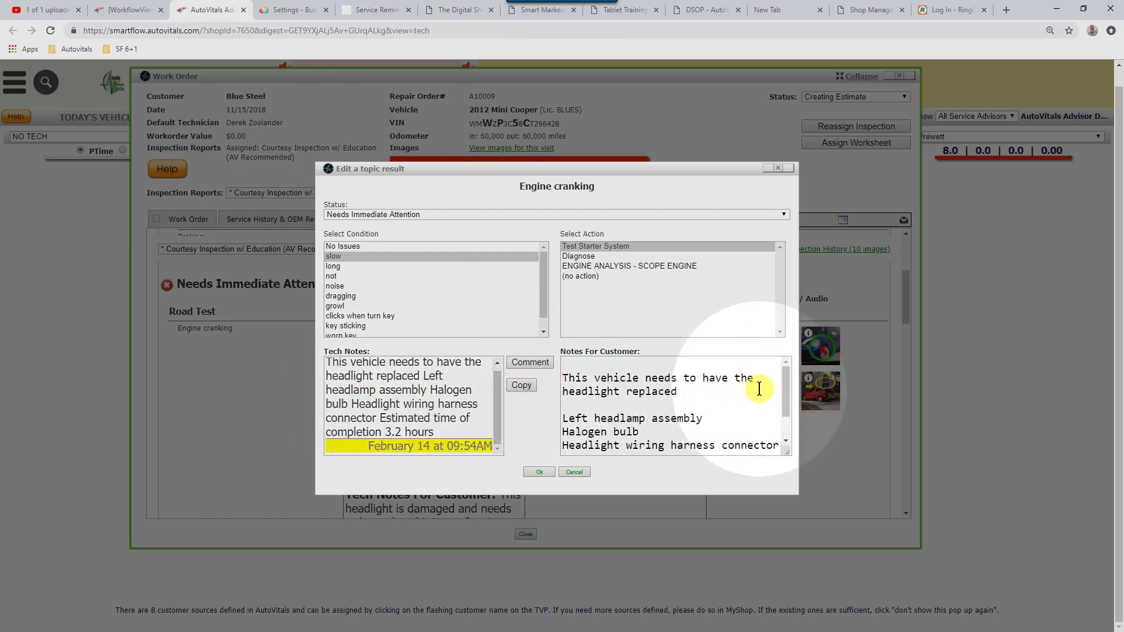
Step: Delete the estimated completion time sentence from the customer notes, save the Engine cranking result and look over the updated inspection report
click(679, 391)
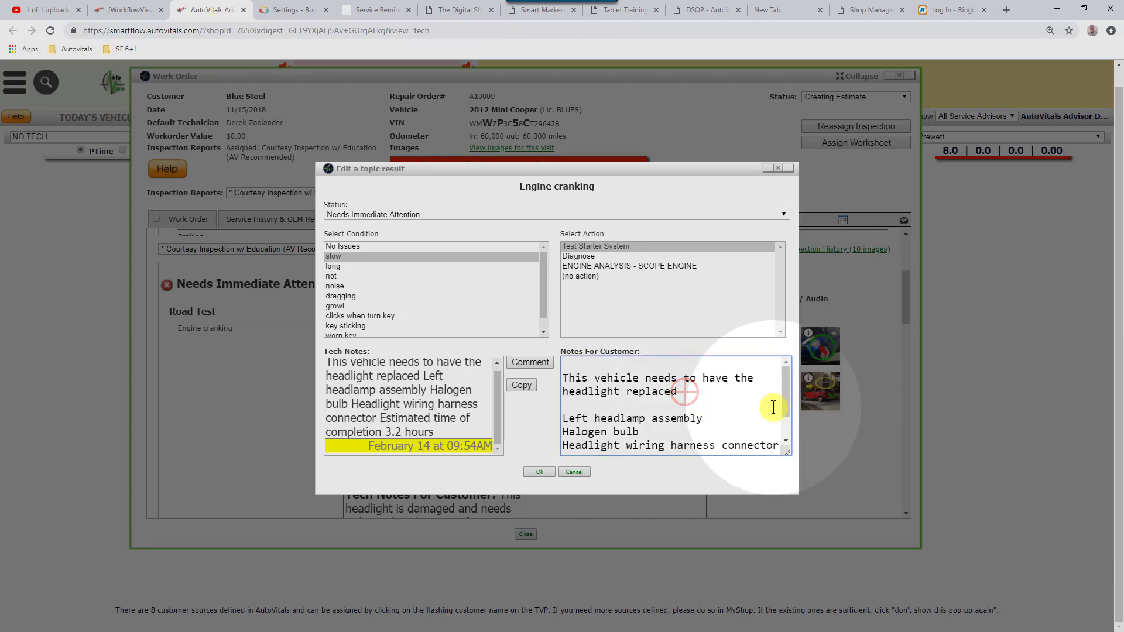
drag(787, 391, 775, 420)
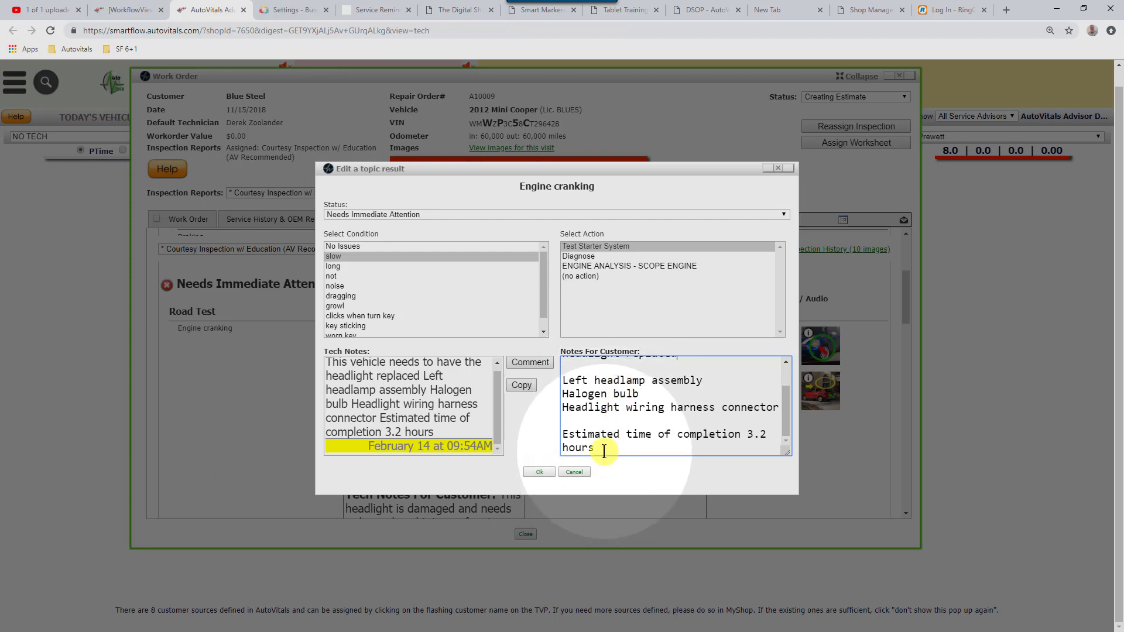
drag(604, 450, 557, 433)
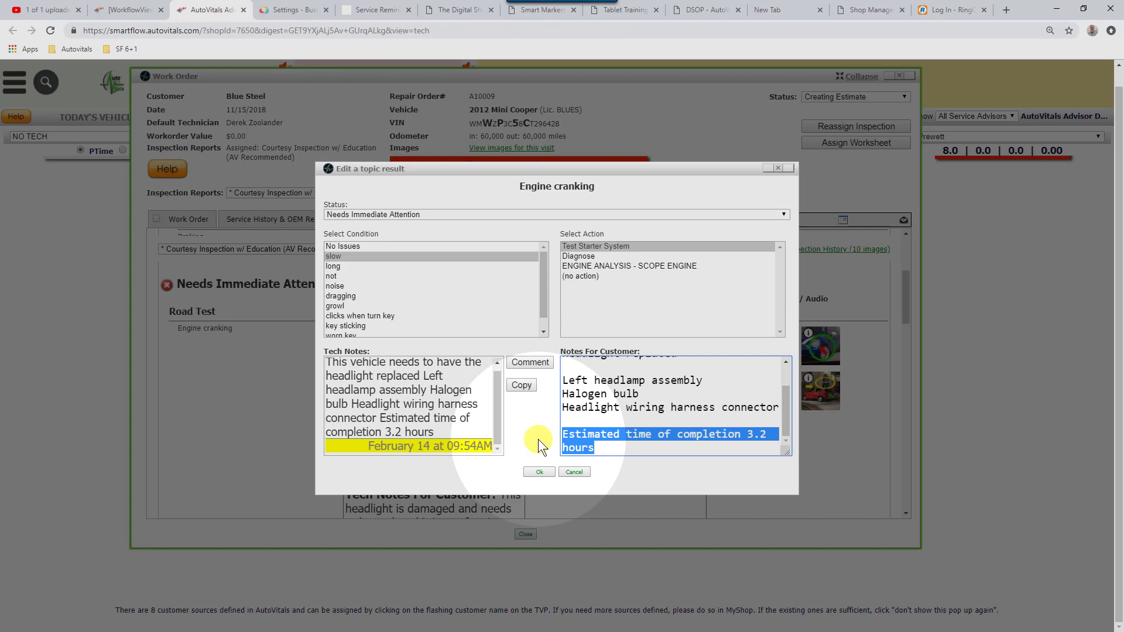
key(BackSpace)
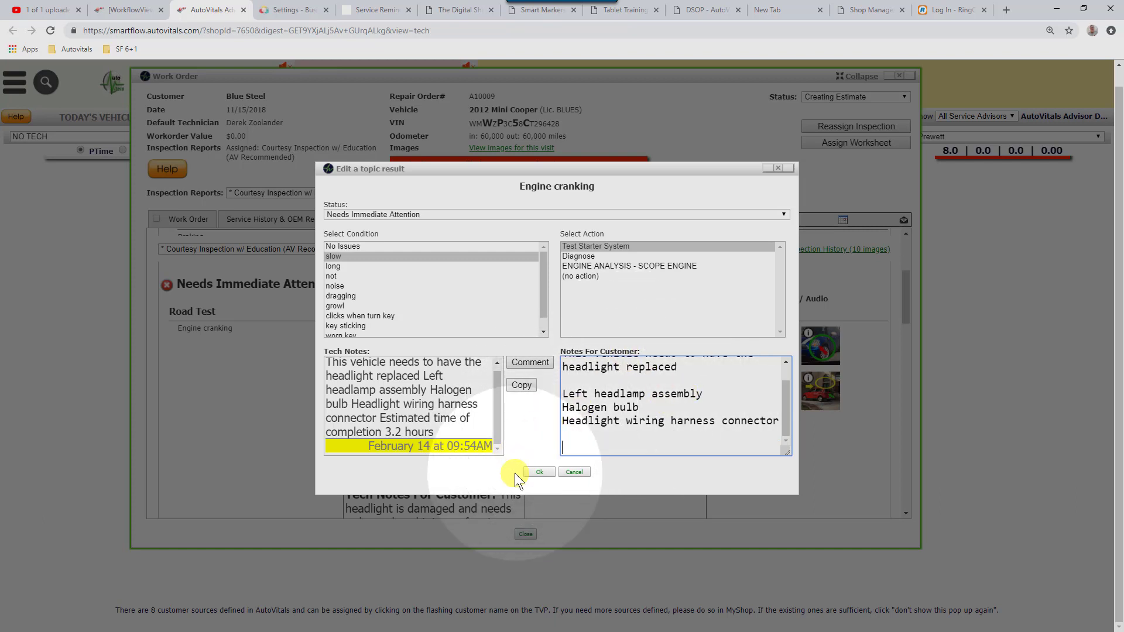
click(539, 472)
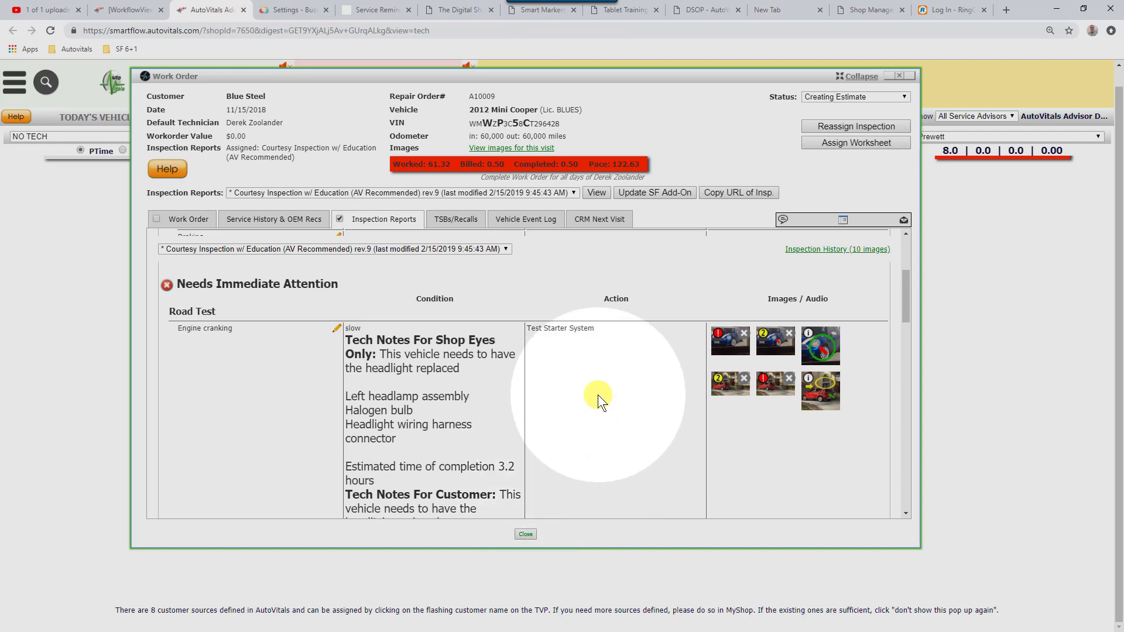
scroll(599, 394, down, 3)
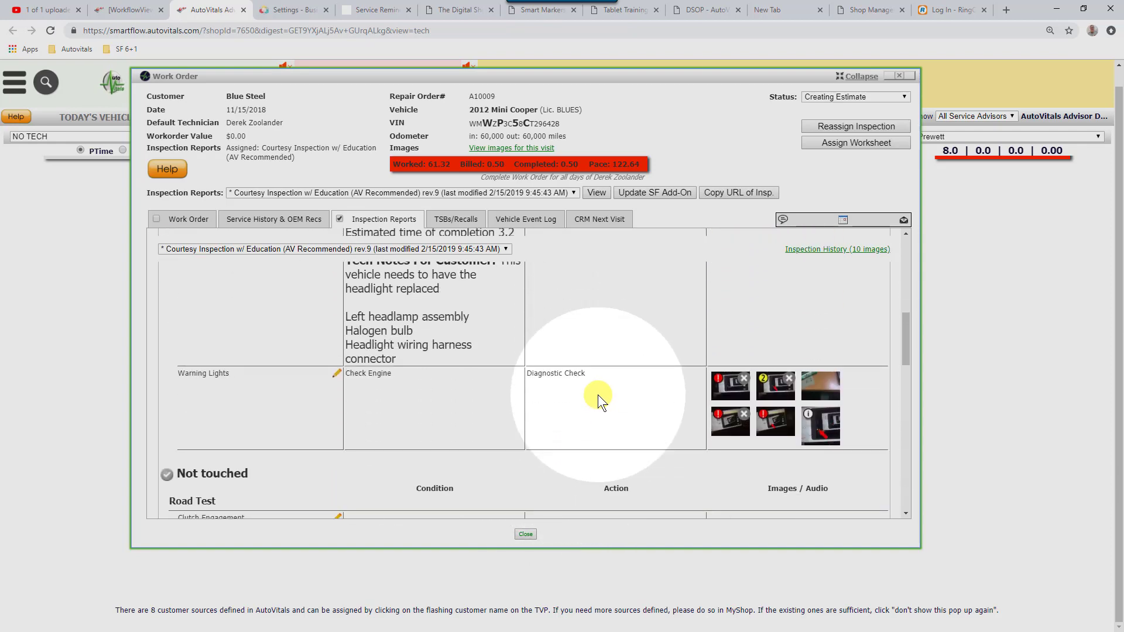
scroll(599, 394, up, 5)
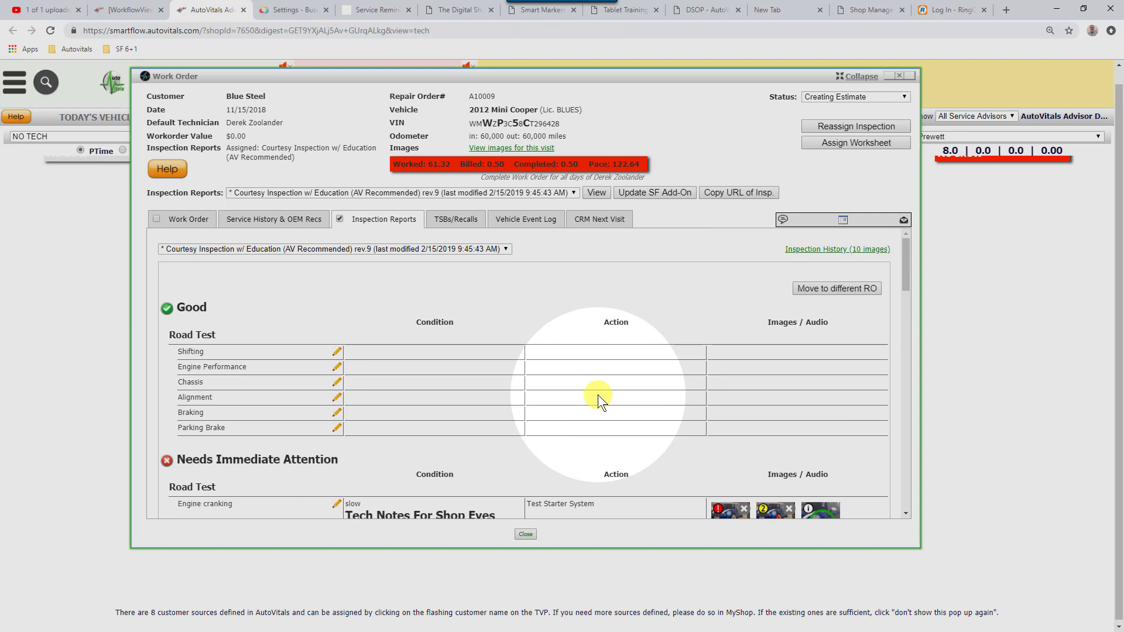